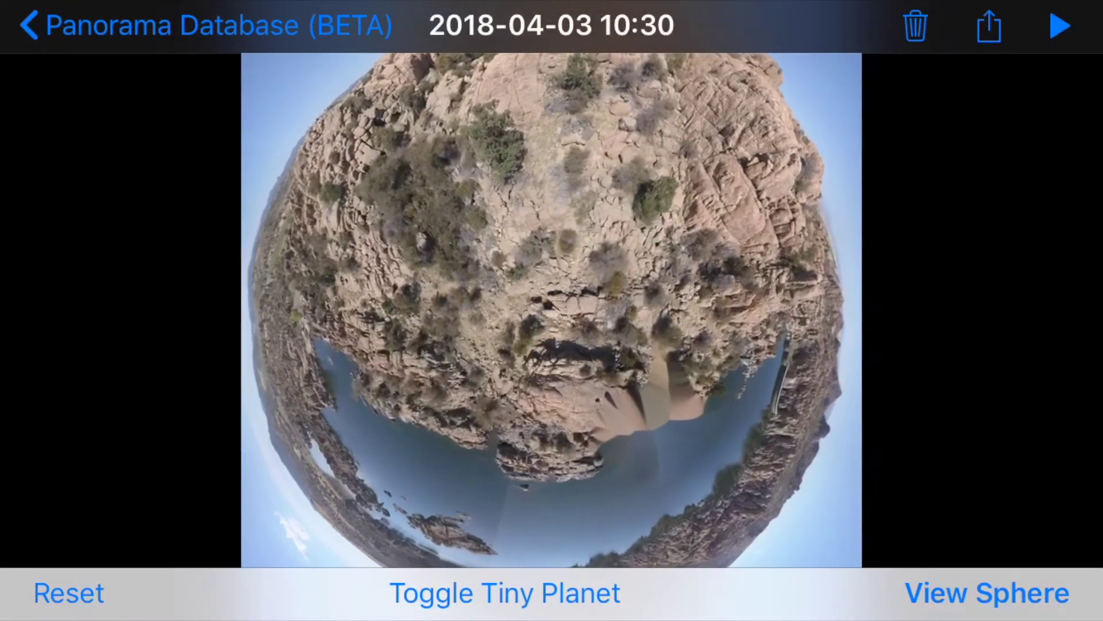
- Save the tiny planet panorama image to the device through its sharing options
click(989, 26)
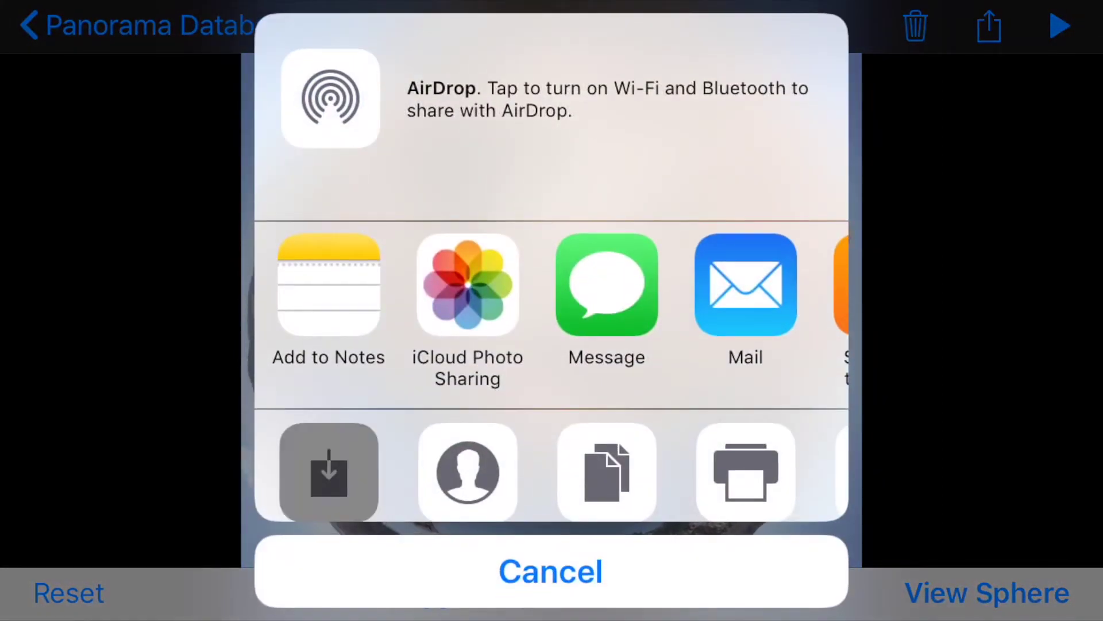
click(328, 471)
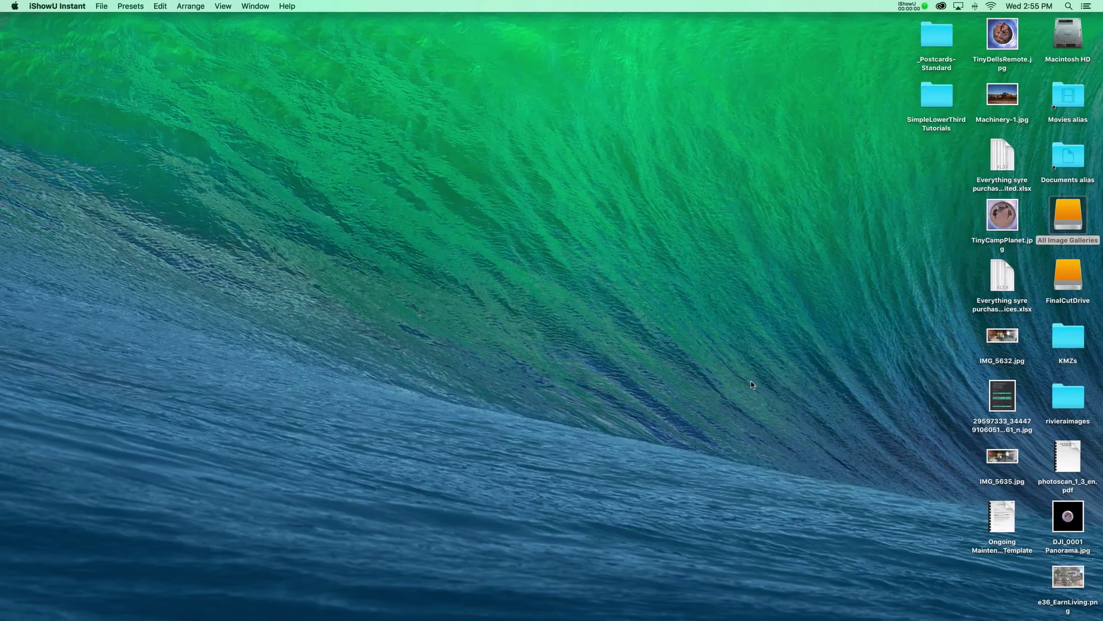
- Launch PTGui Pro from the Mac's Applications folder
mouse_move(854, 615)
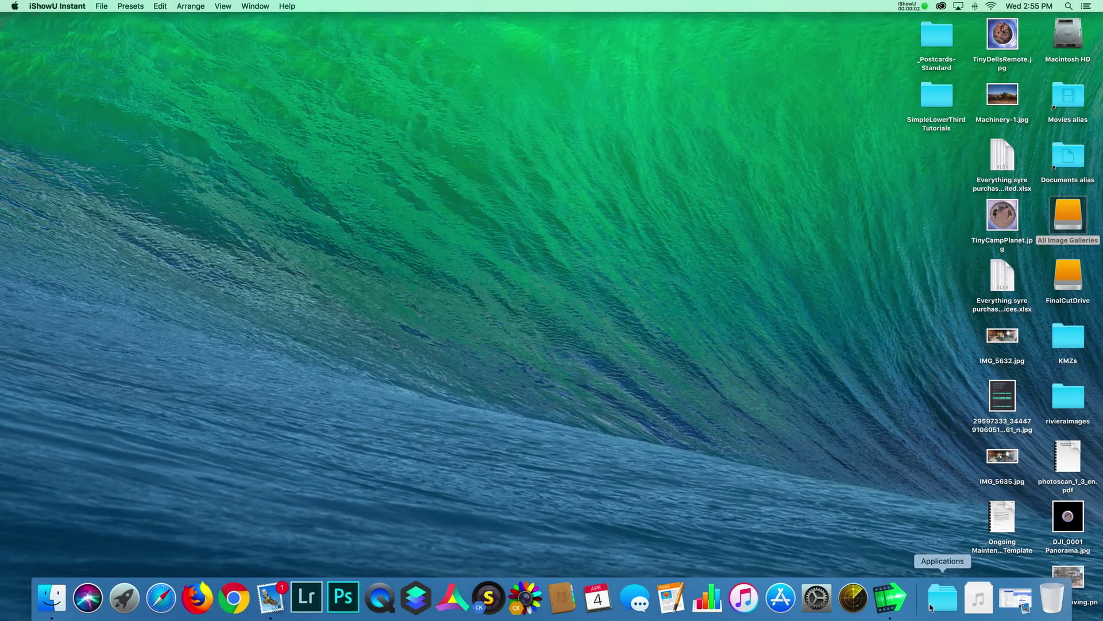
click(931, 604)
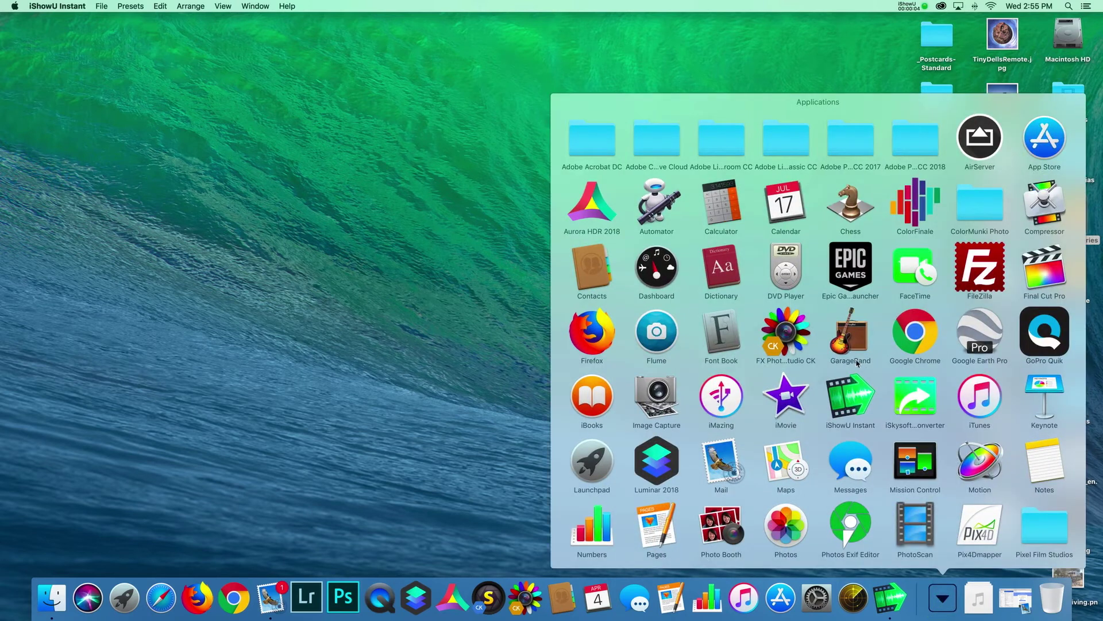
scroll(857, 363, down, 5)
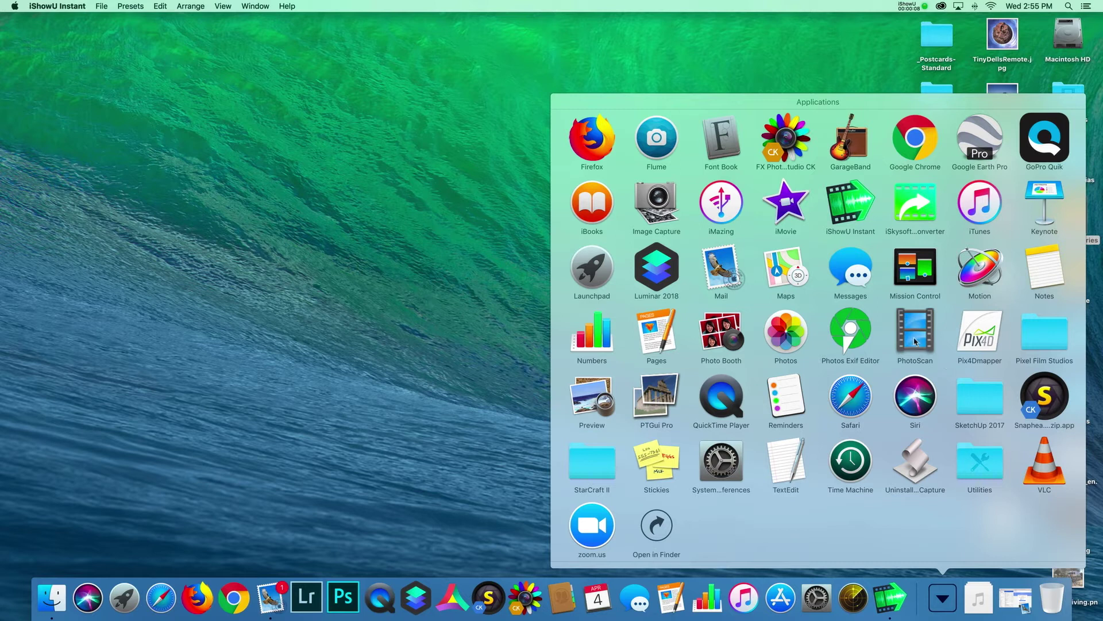
click(655, 401)
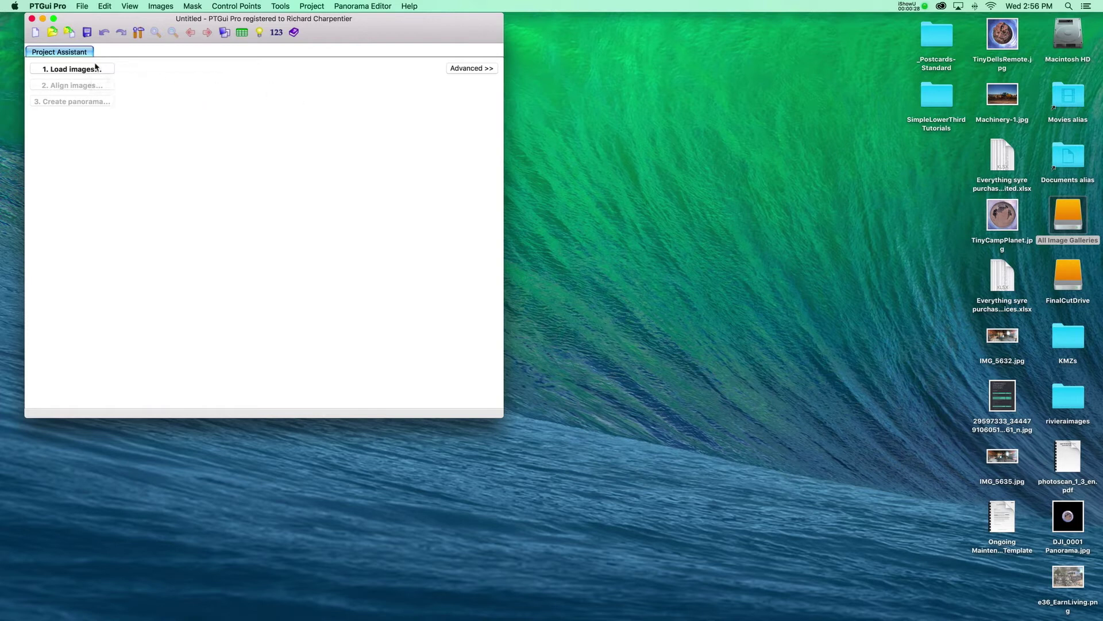
- Start loading images and browse on FinalCutDrive to AZDrone, AZDrone_Litchi_PanoandWaypoint, DronePanoPhotos
click(96, 70)
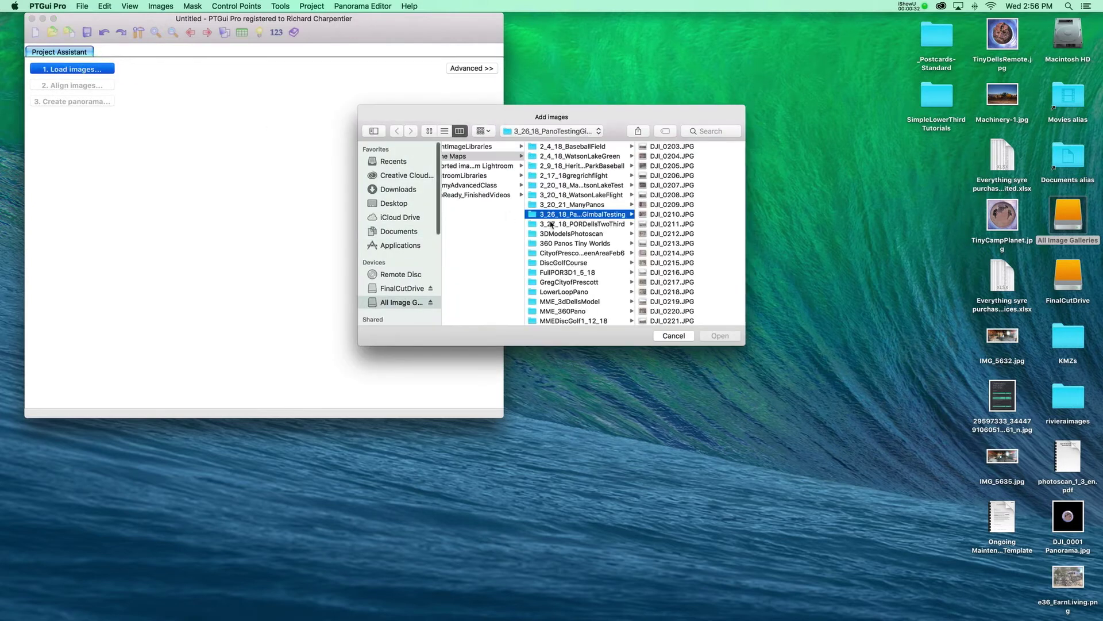
scroll(454, 208, left, 3)
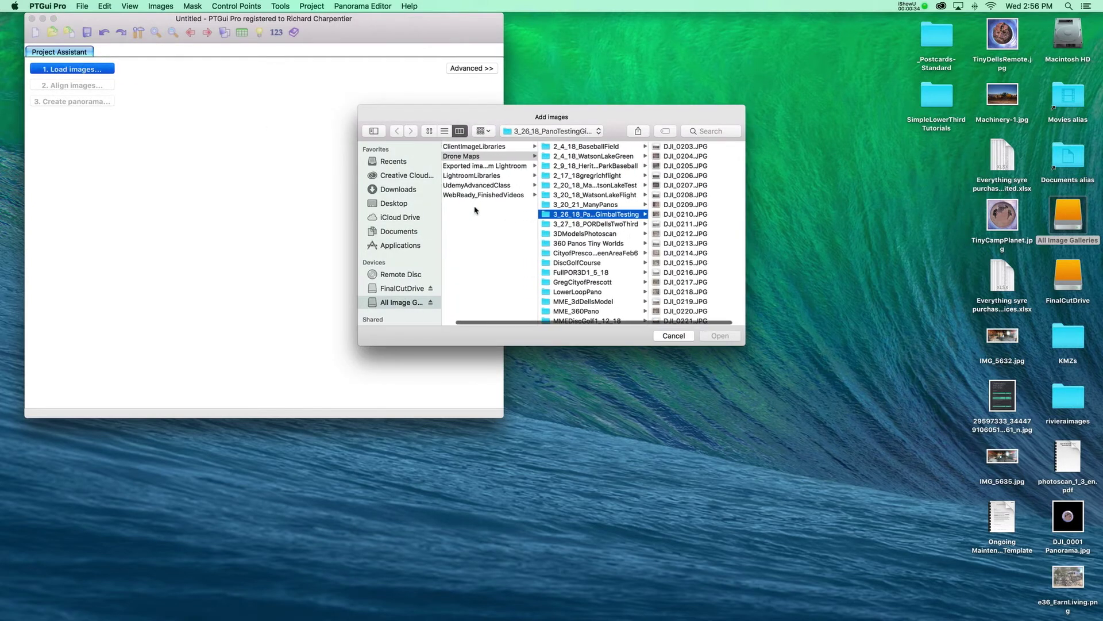
click(405, 291)
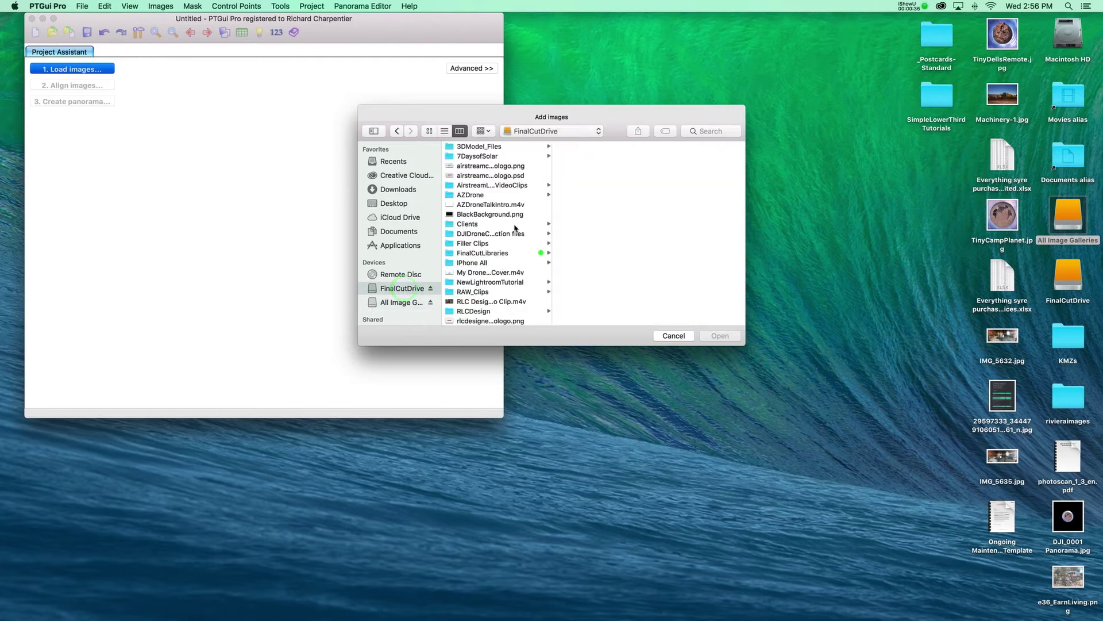
click(487, 197)
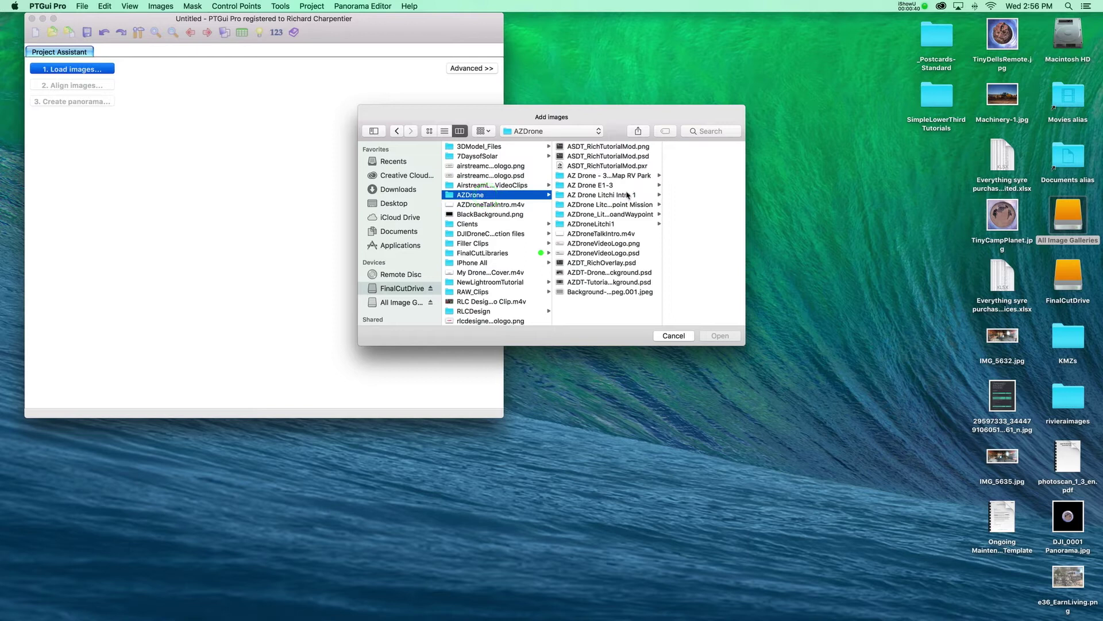
drag(743, 233, 874, 234)
drag(665, 254, 712, 253)
click(651, 214)
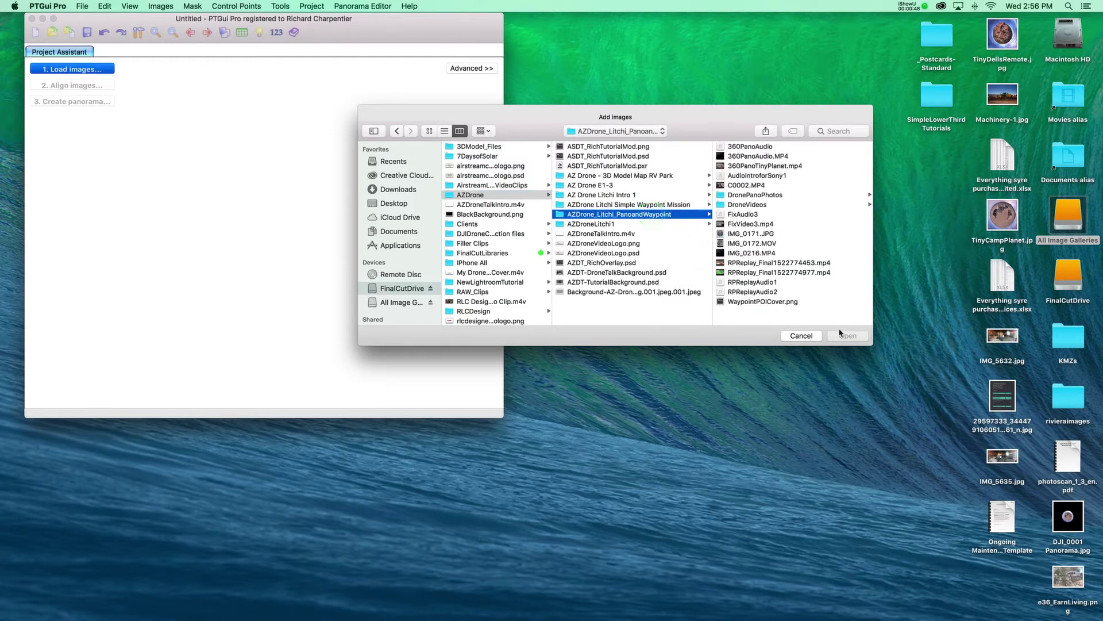
click(763, 196)
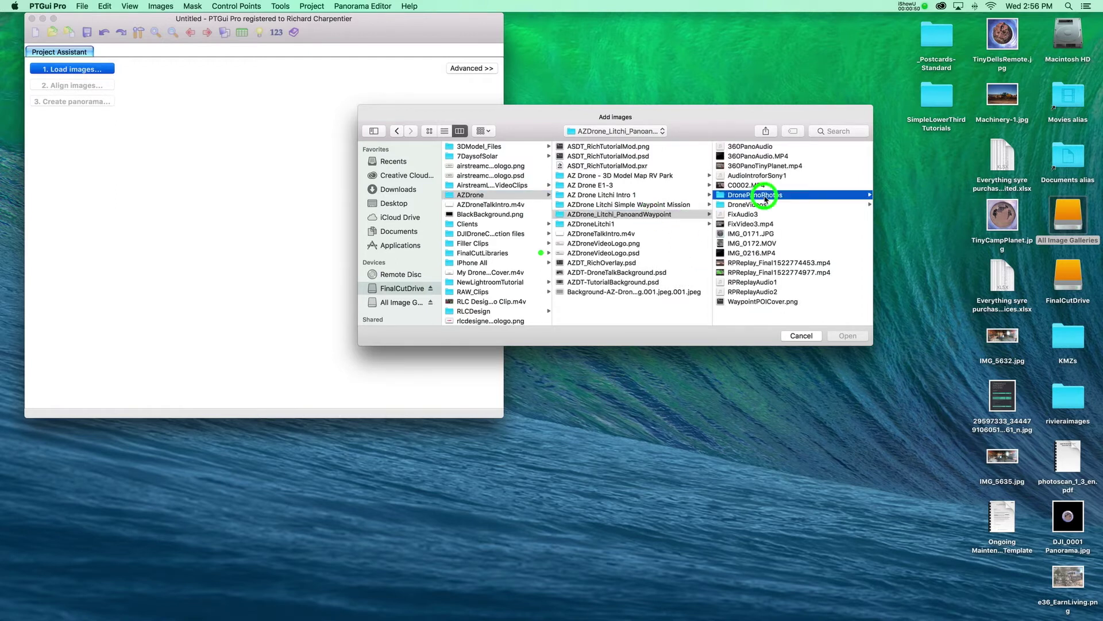
- Load the photos DJI_0049.JPG through DJI_0071.JPG into the project
scroll(748, 218, down, 3)
scroll(748, 218, down, 13)
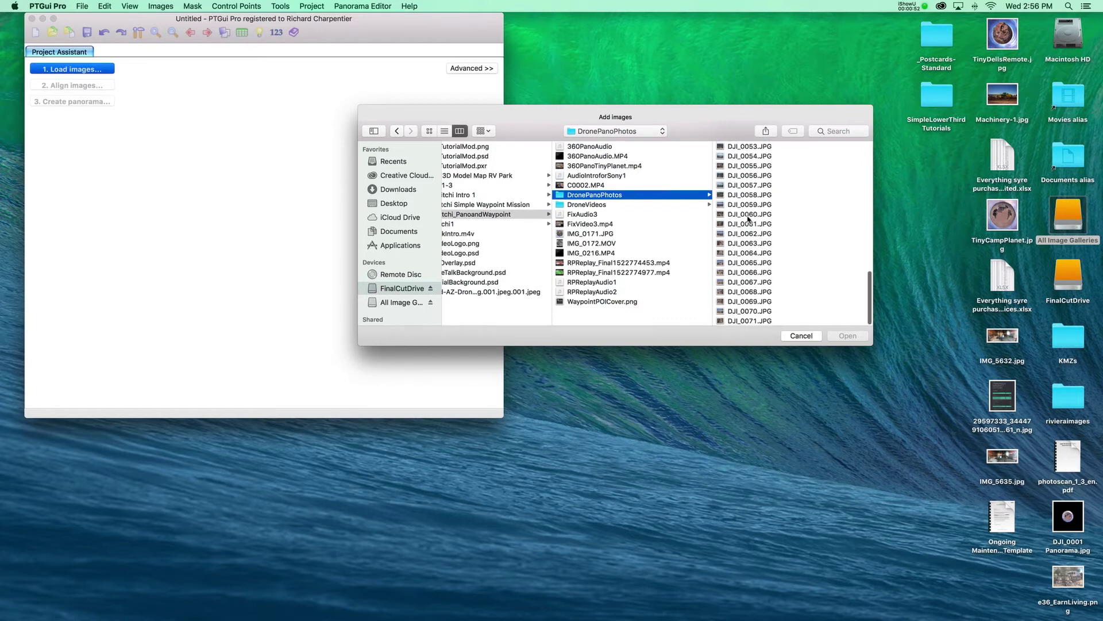
click(747, 173)
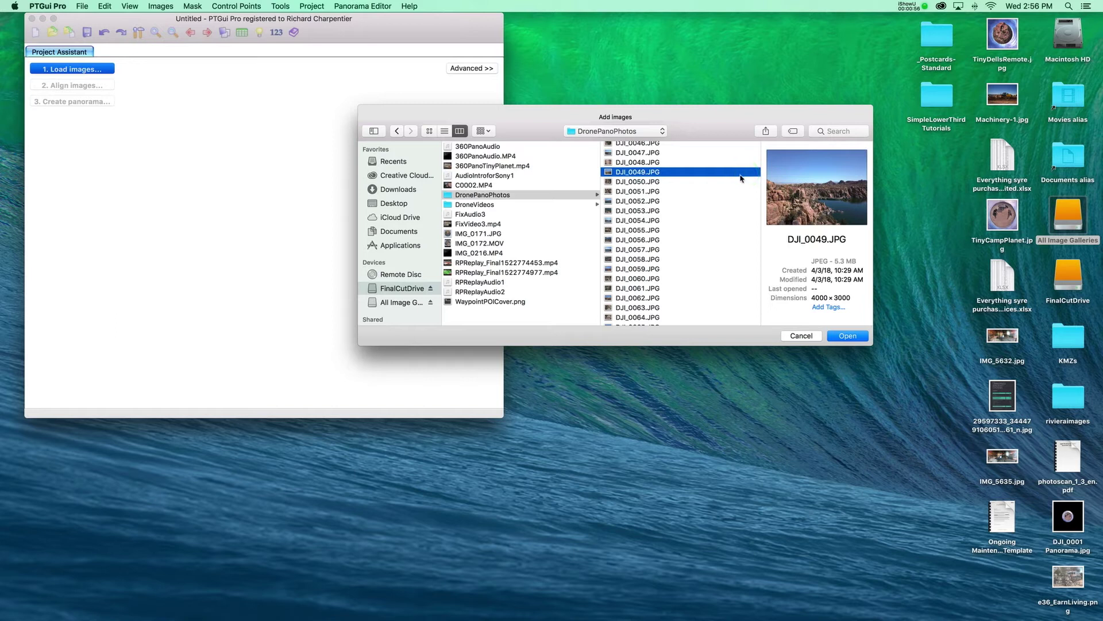
scroll(648, 230, down, 3)
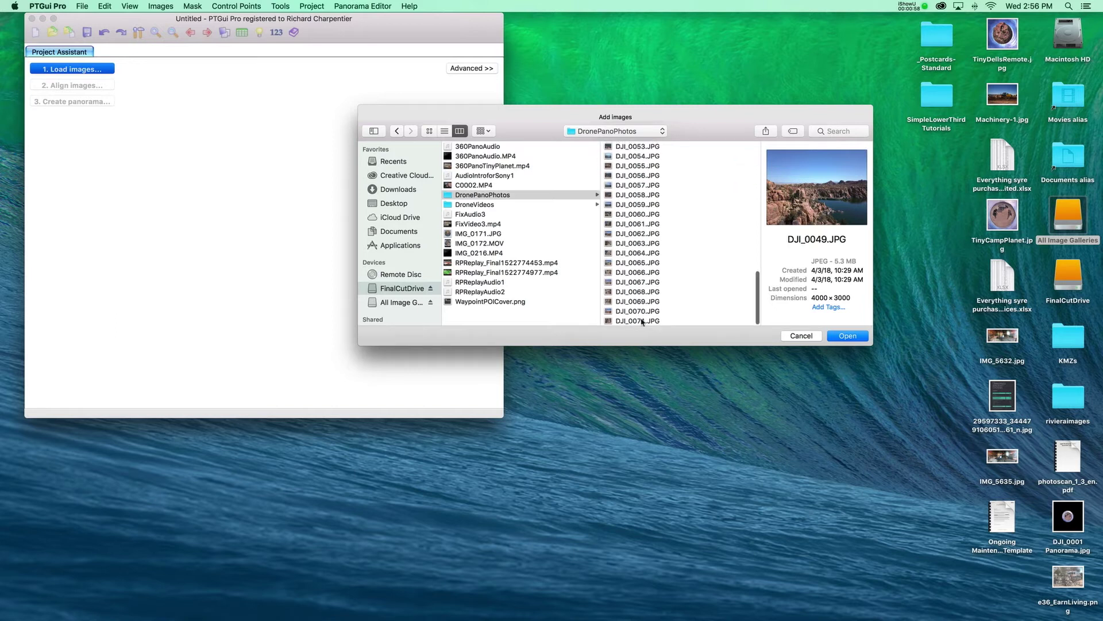
shift+click(640, 321)
click(840, 336)
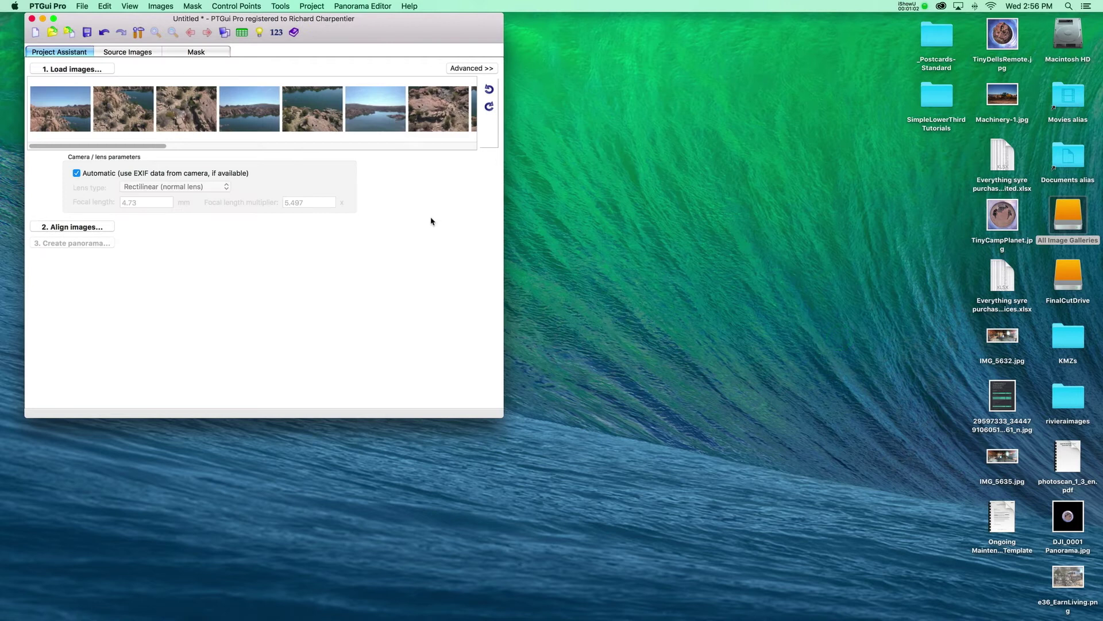
- Open the Control Point Assistant, align the loaded images, and close the resulting Panorama Editor
click(259, 32)
drag(259, 19, 490, 50)
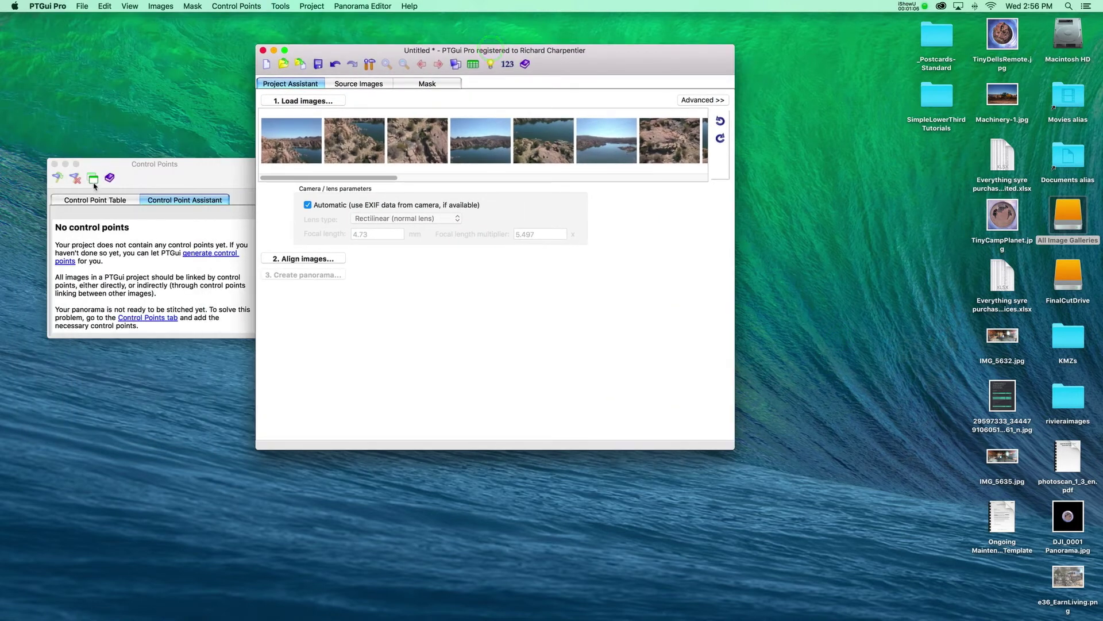
click(287, 259)
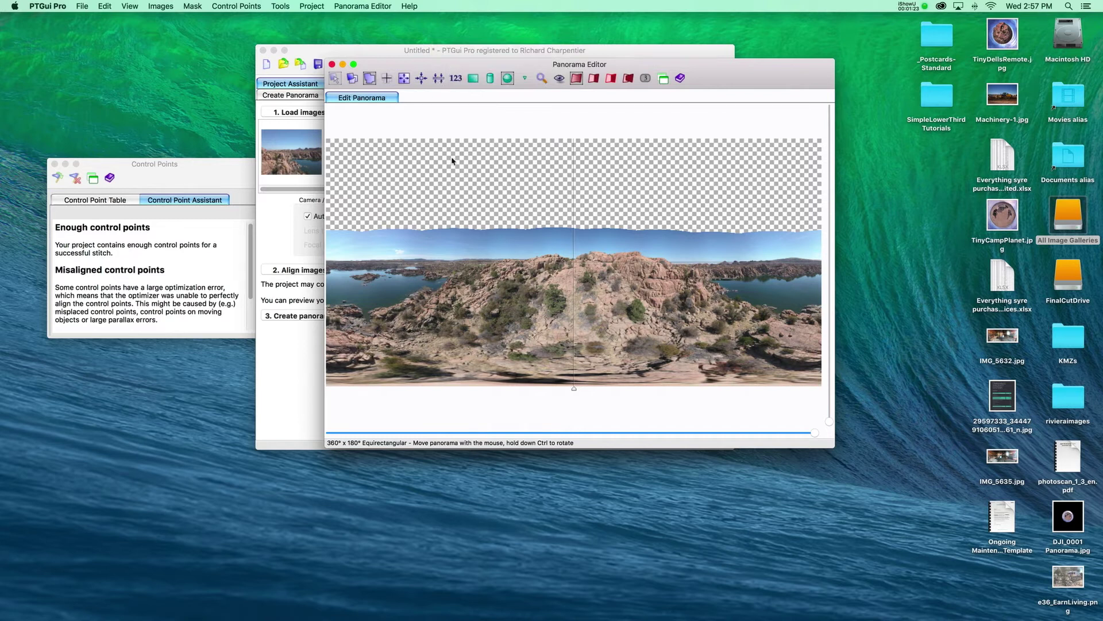
click(332, 65)
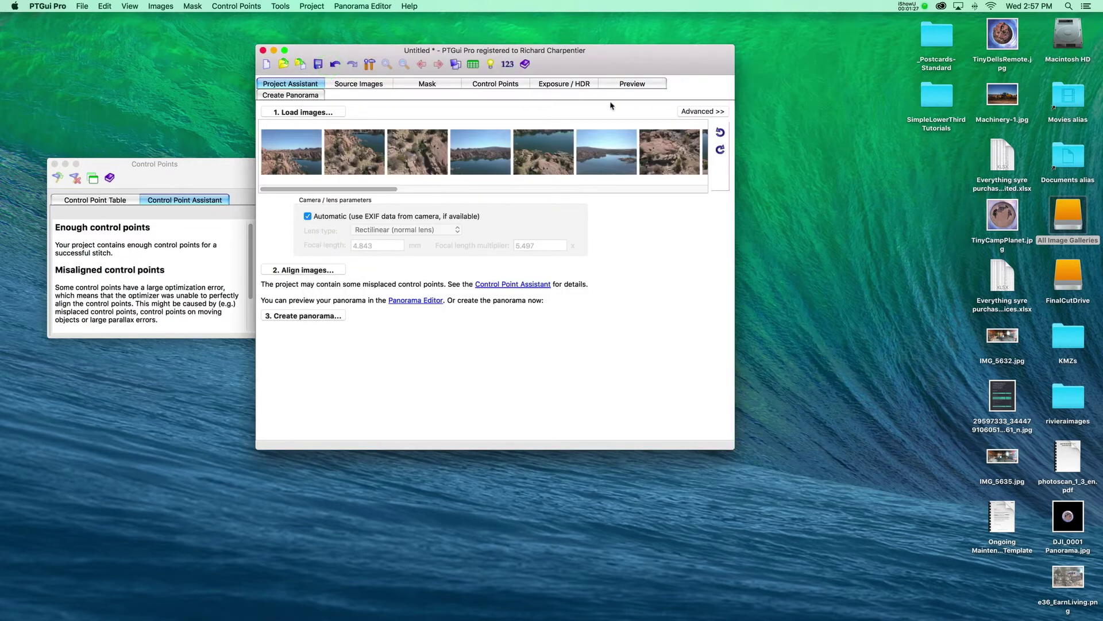
- Switch the project to advanced mode, run the Optimizer with its current settings, and accept the optimized result
click(704, 113)
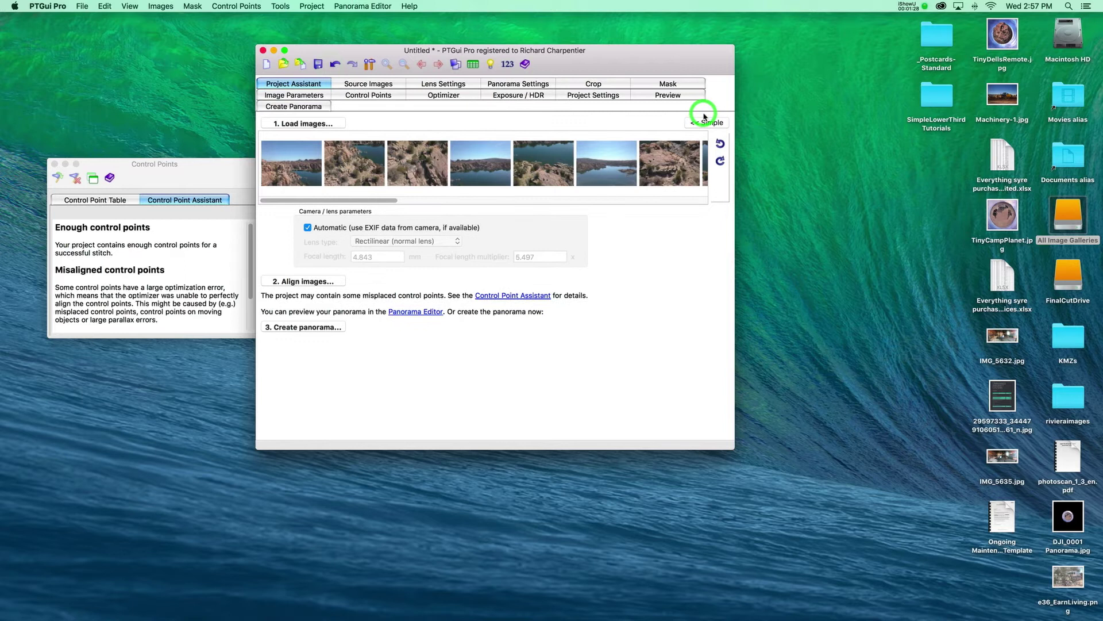
click(447, 96)
click(315, 432)
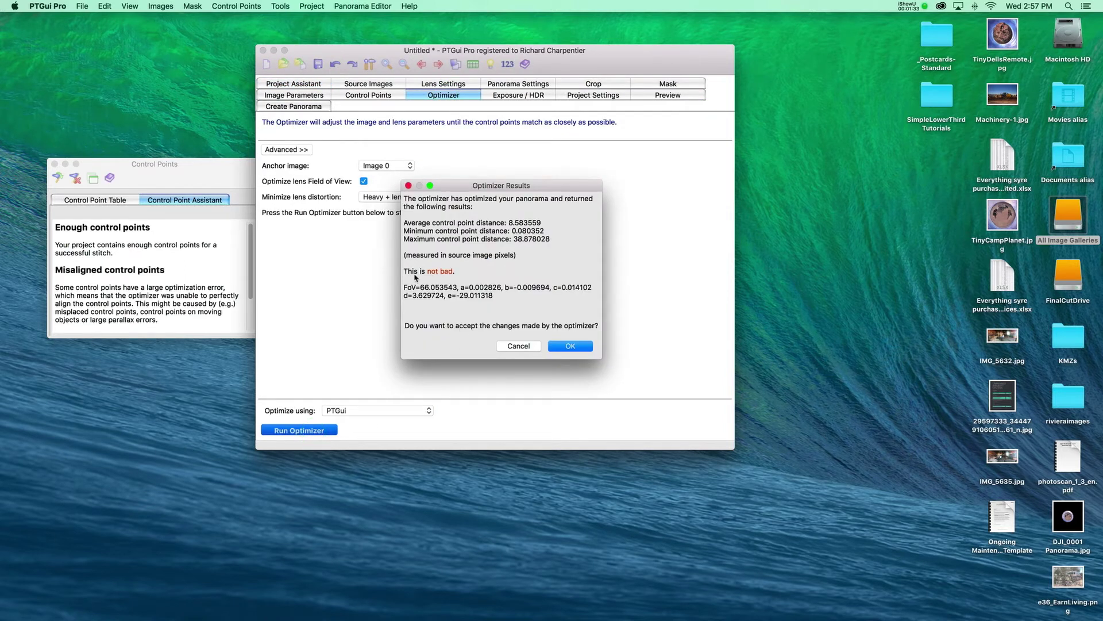
click(570, 347)
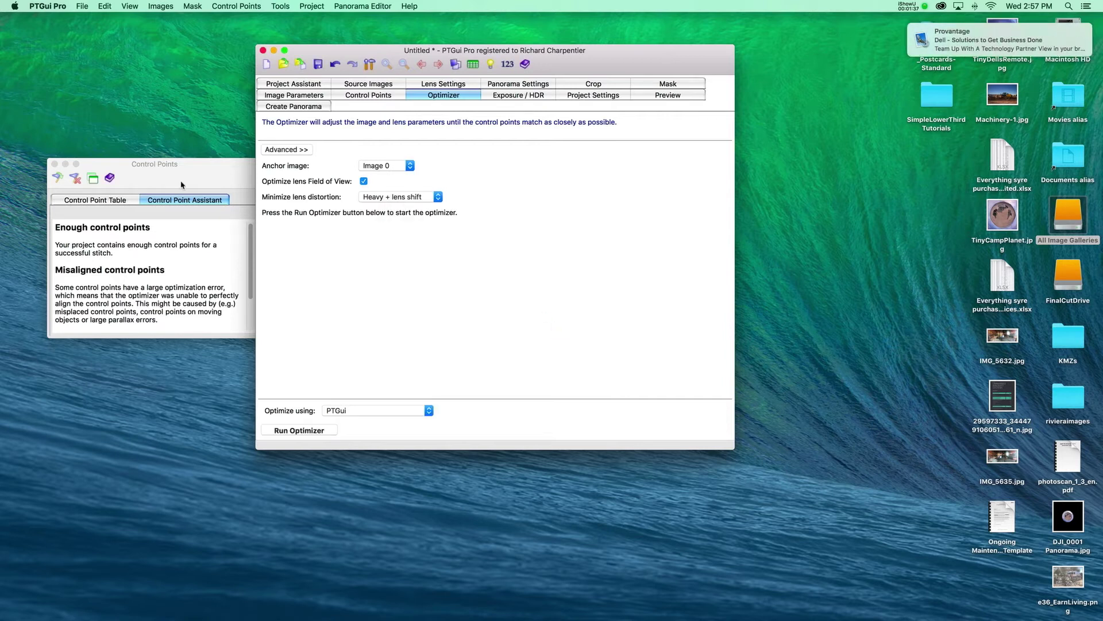
- Close the Control Points window and create the blended JPEG panorama at 19328 × 9664 pixels with the default output file
click(54, 165)
drag(579, 55, 482, 39)
click(197, 64)
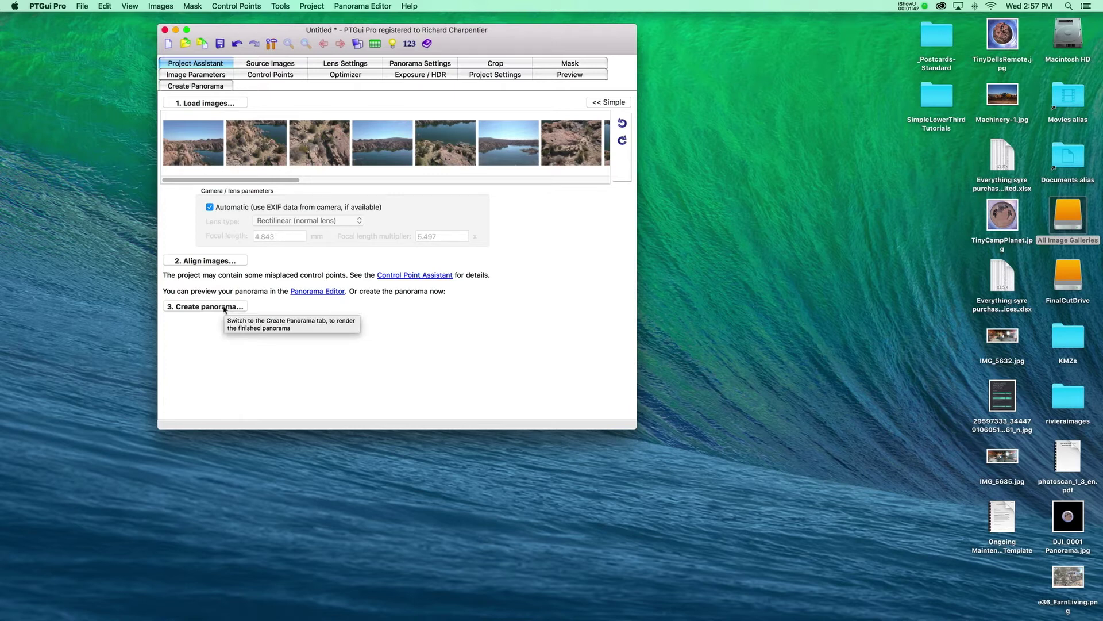
click(224, 307)
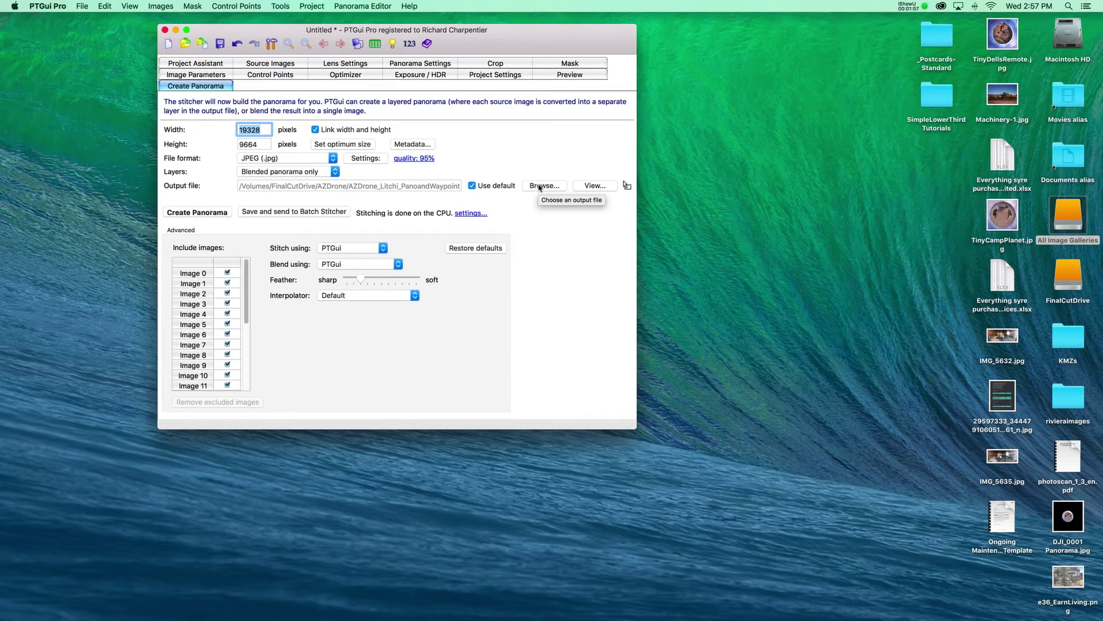
click(205, 213)
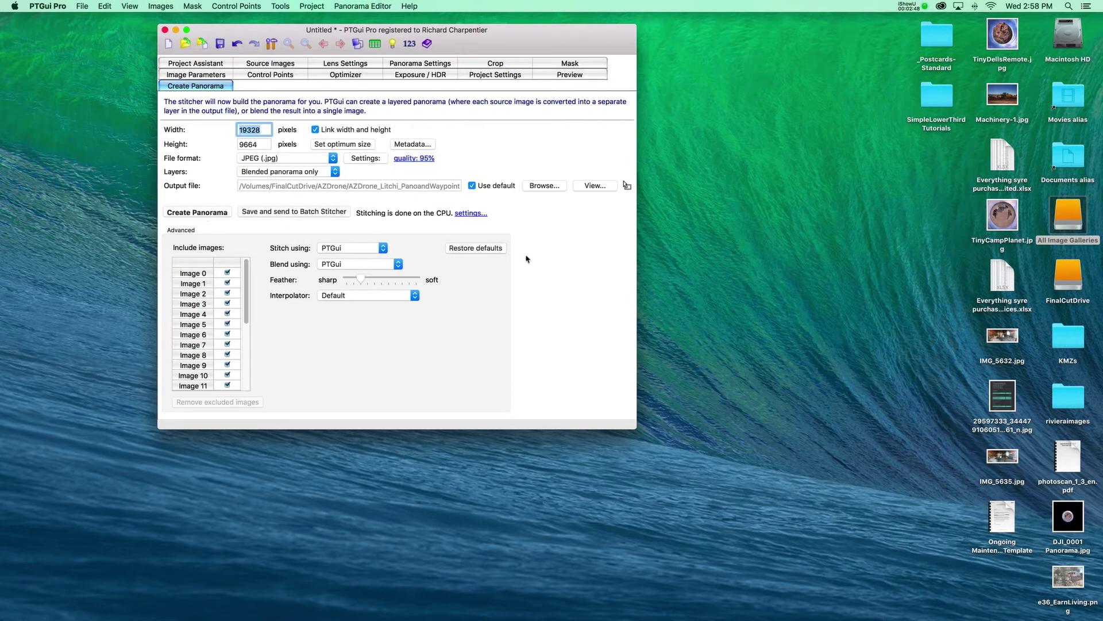
- Generate a 1132 × 566 pixel low-resolution preview of the panorama and open it in PTGui Viewer
drag(516, 31, 514, 19)
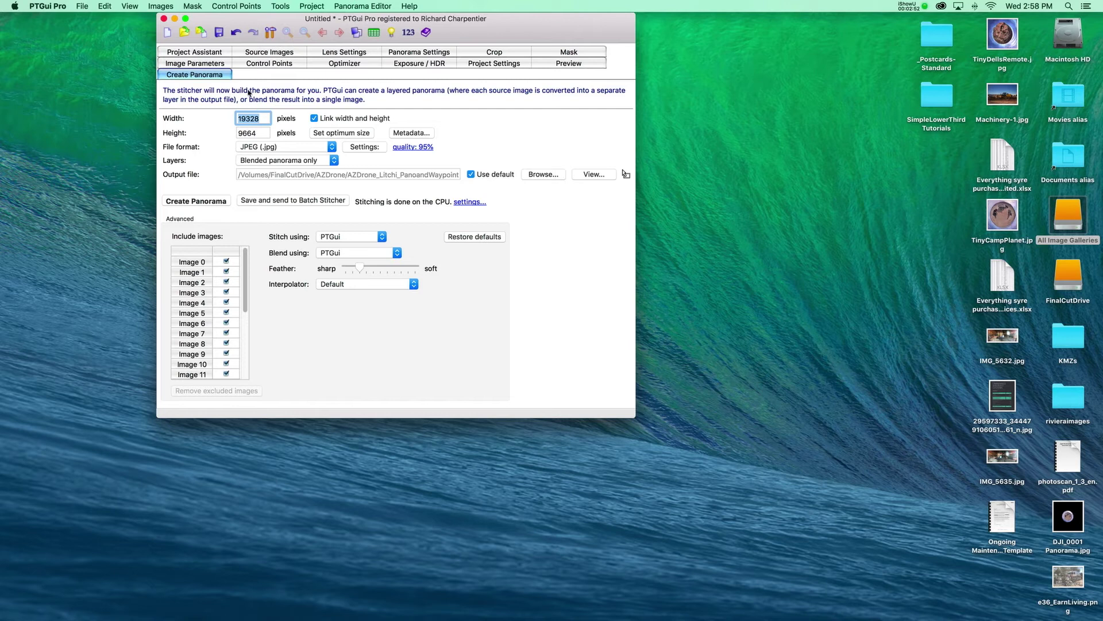
click(565, 64)
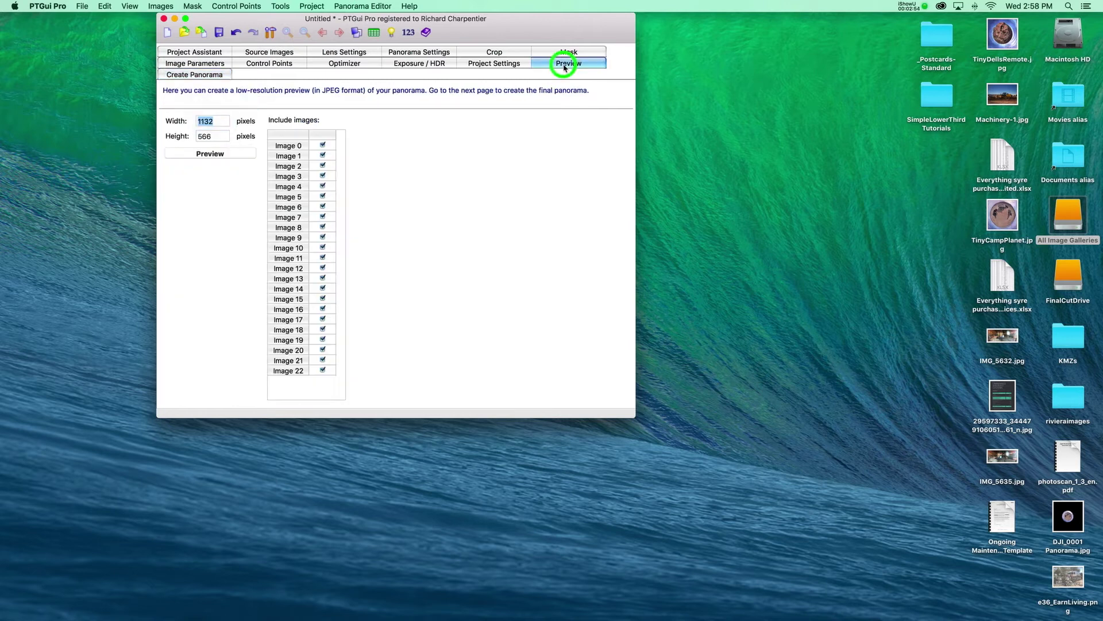
click(224, 155)
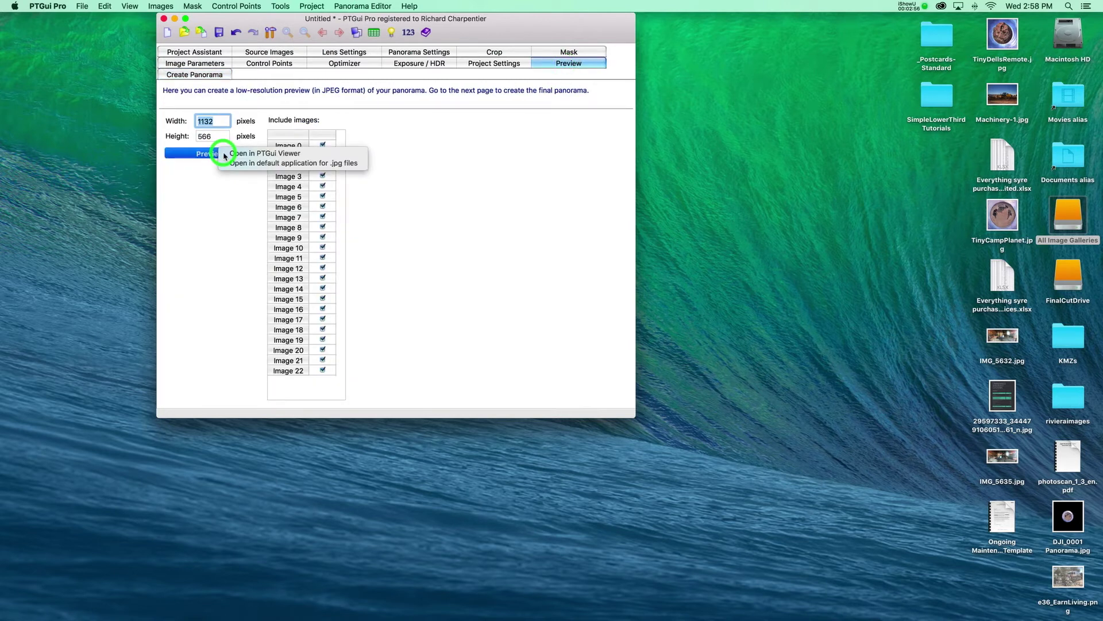
click(260, 154)
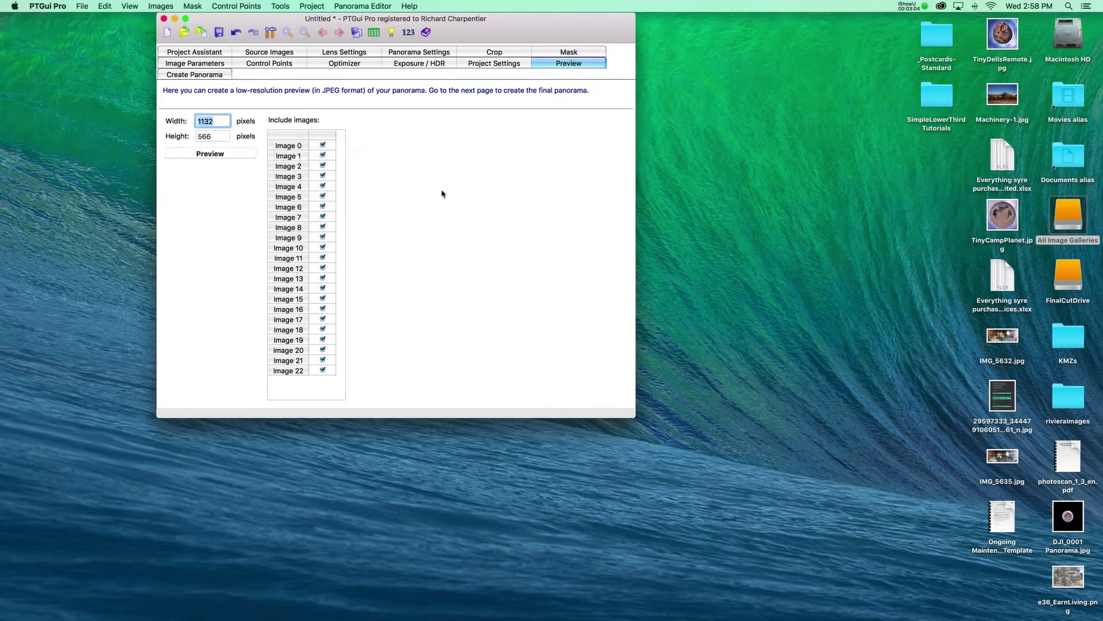
- Look around the panorama preview in several directions, including at full-screen size, to examine the stitching, and close the viewer
mouse_move(552, 328)
mouse_down()
mouse_move(552, 276)
mouse_move(554, 382)
mouse_move(626, 368)
mouse_move(587, 362)
mouse_move(633, 372)
mouse_move(598, 380)
mouse_move(597, 408)
mouse_move(604, 318)
mouse_move(548, 327)
mouse_up()
double_click(490, 327)
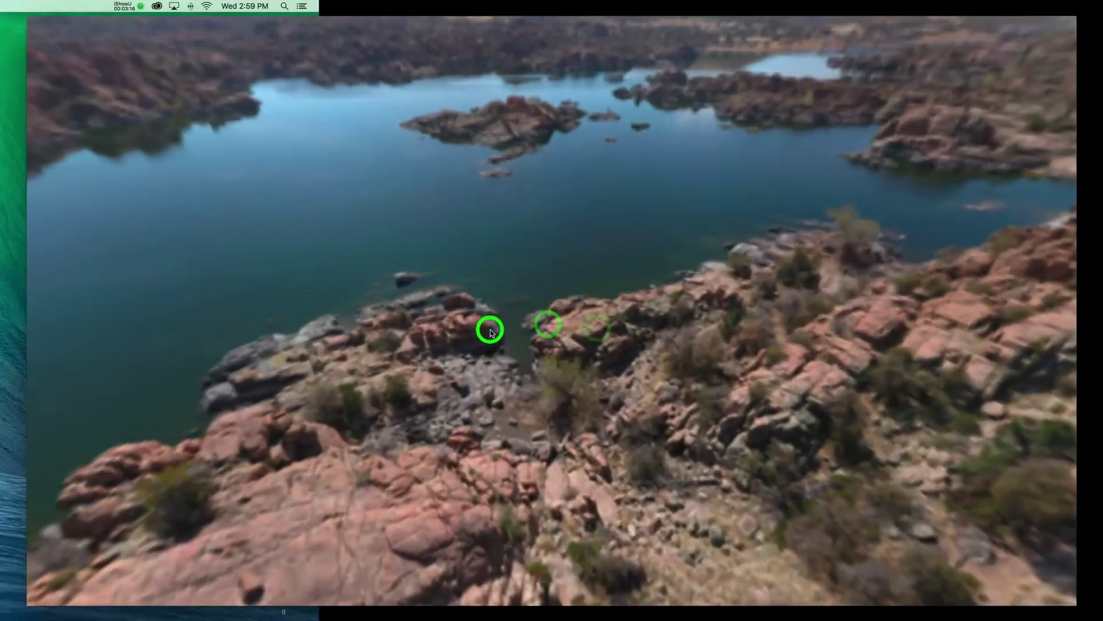
drag(262, 412, 127, 396)
click(407, 393)
drag(406, 393, 198, 391)
mouse_move(275, 4)
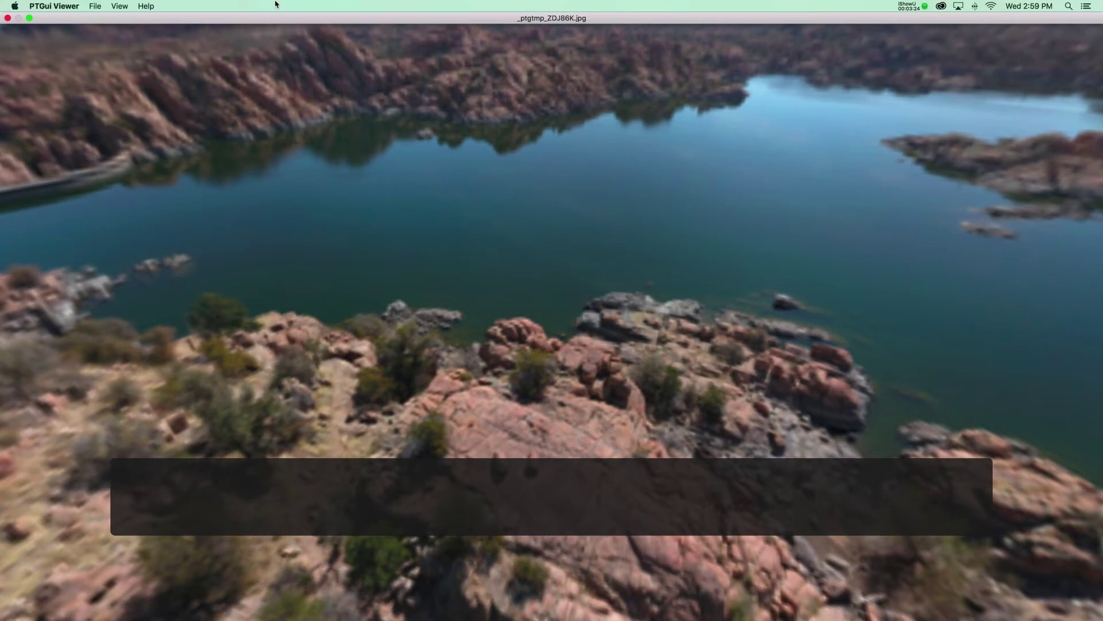
click(29, 18)
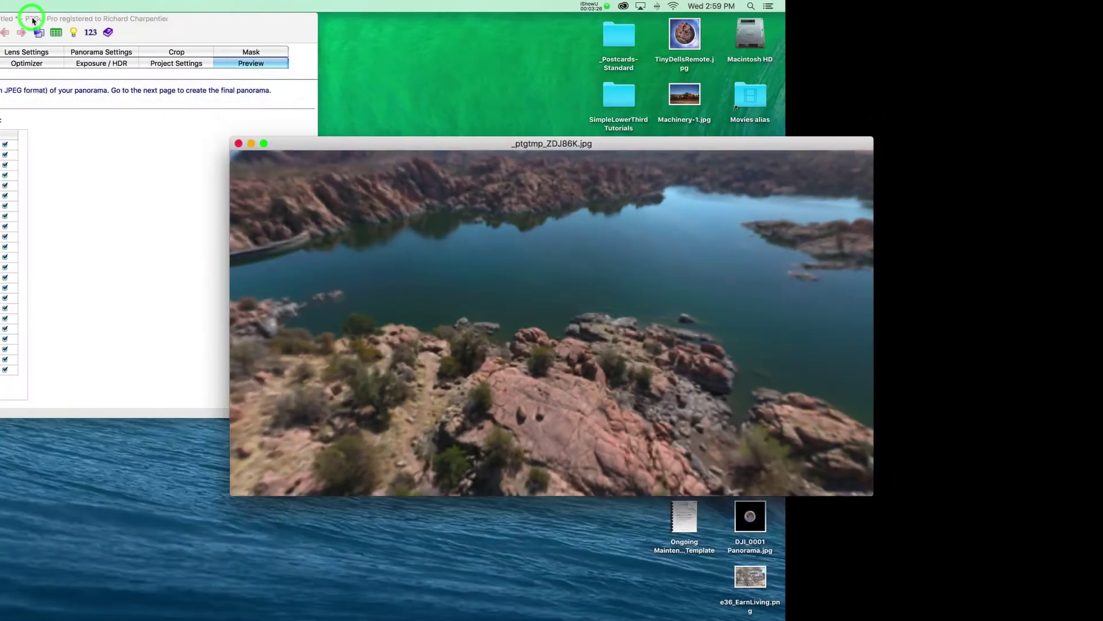
drag(416, 362, 489, 367)
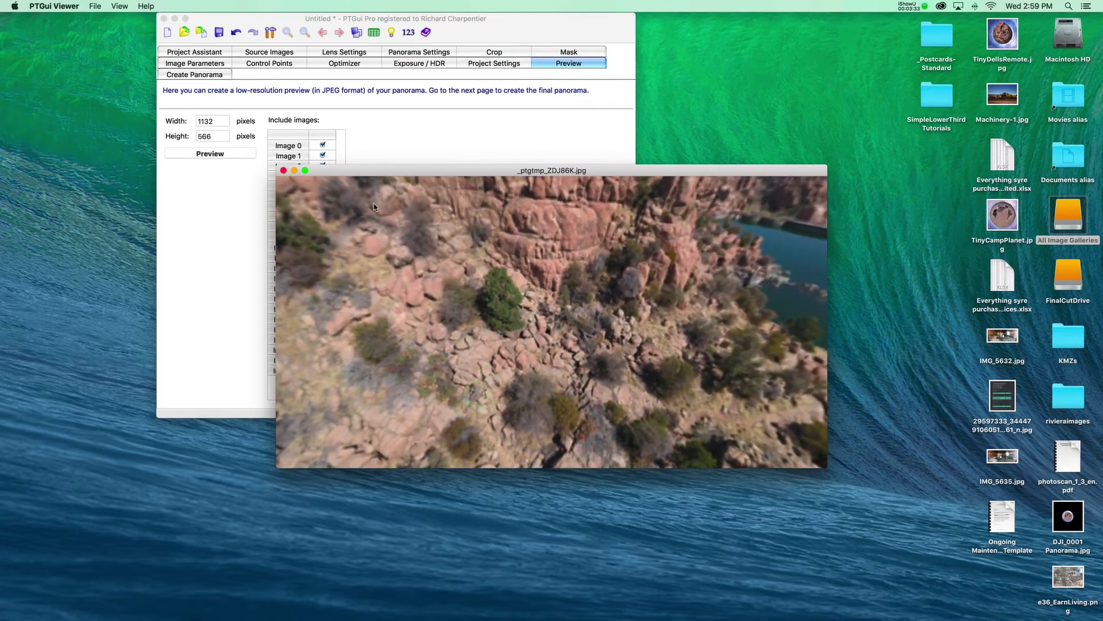
click(284, 170)
- Open the All Image Galleries drive from the desktop in a Finder window
click(1076, 224)
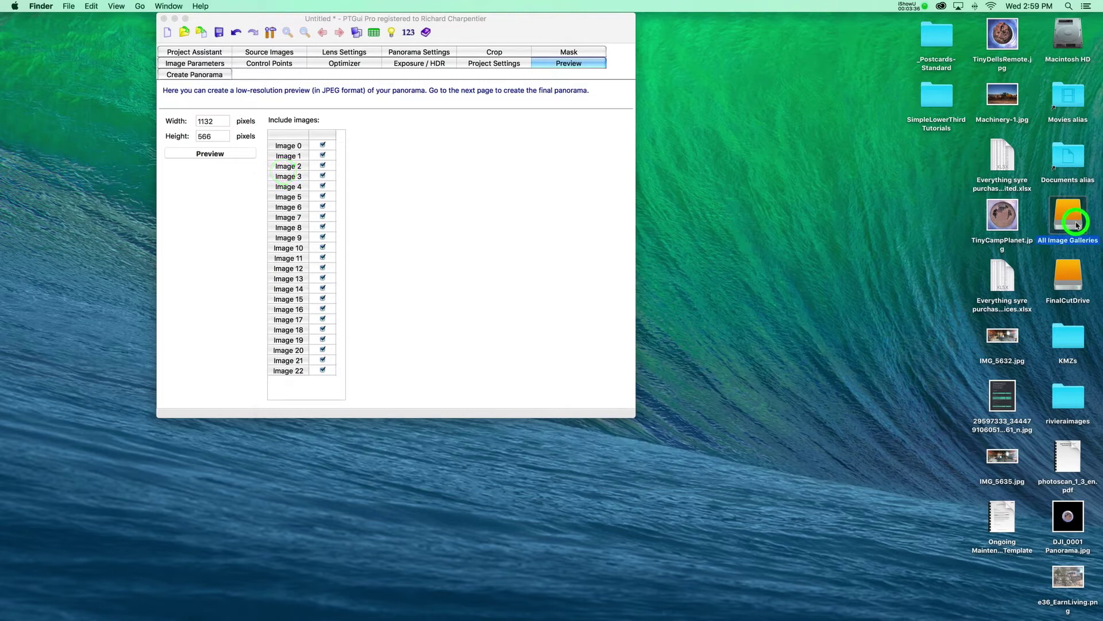
click(1076, 224)
click(56, 107)
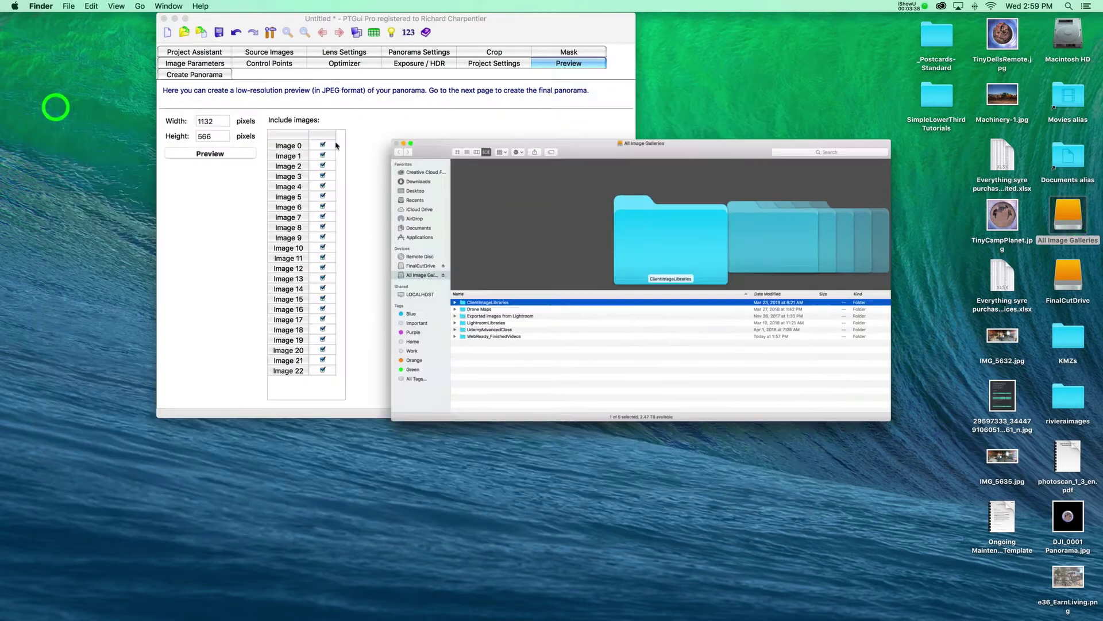
- Open the AZDrone folder on the FinalCutDrive drive and enlarge its window
click(1071, 278)
double_click(1072, 281)
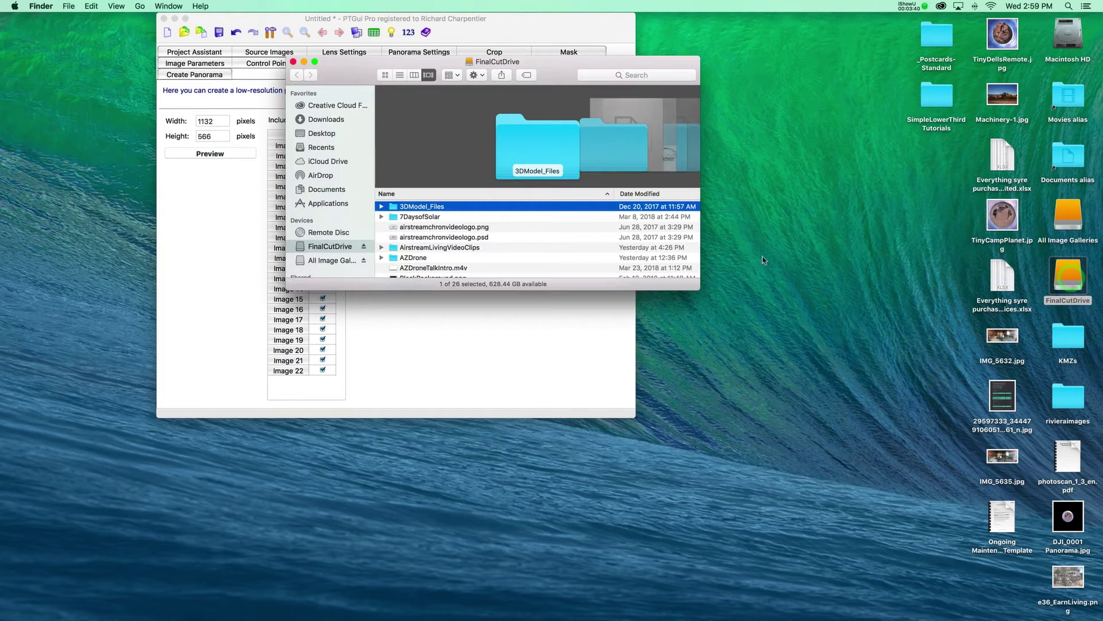
scroll(460, 242, down, 1)
double_click(460, 242)
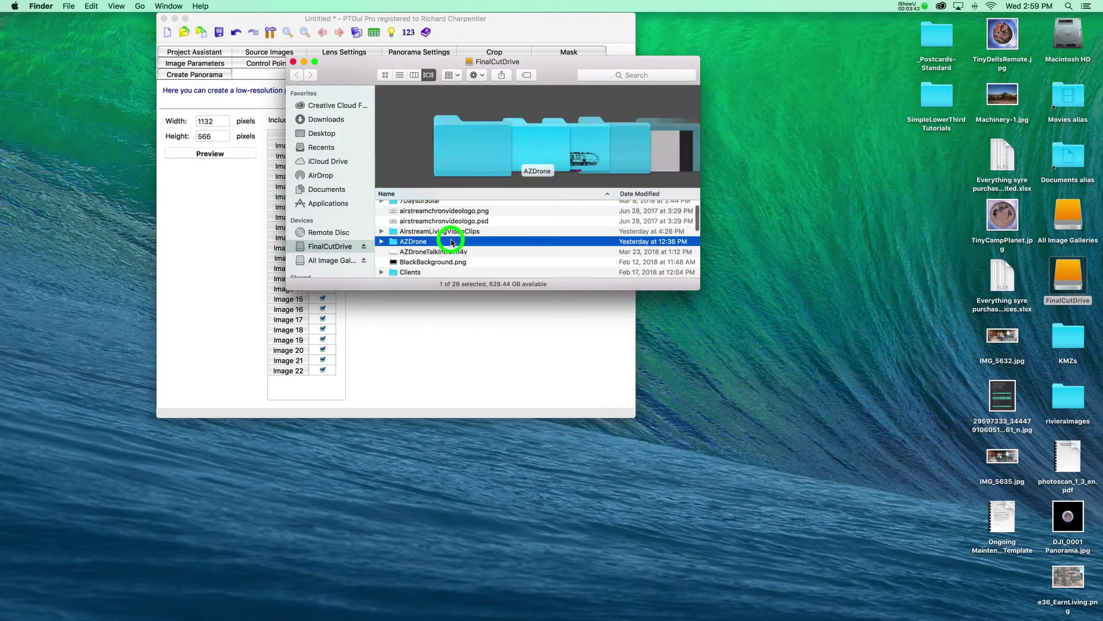
drag(693, 285, 782, 375)
- Open the DronePanoPhotos folder inside AZDrone_Litchi_PanoandWaypoint and select the file DJI_0049 Panorama.jpg
click(537, 324)
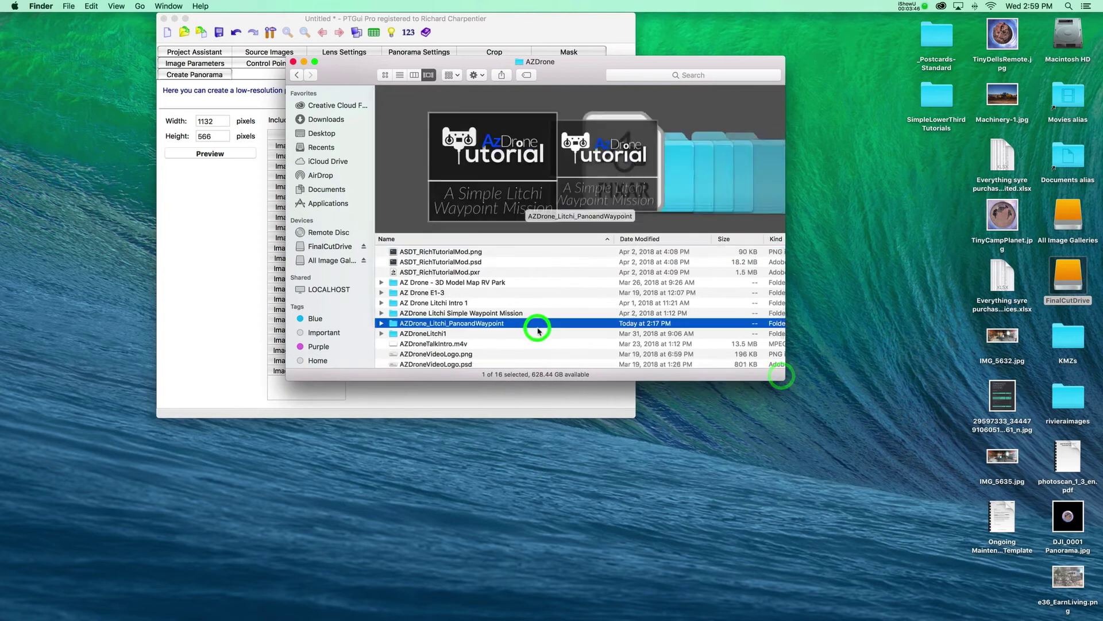
double_click(537, 324)
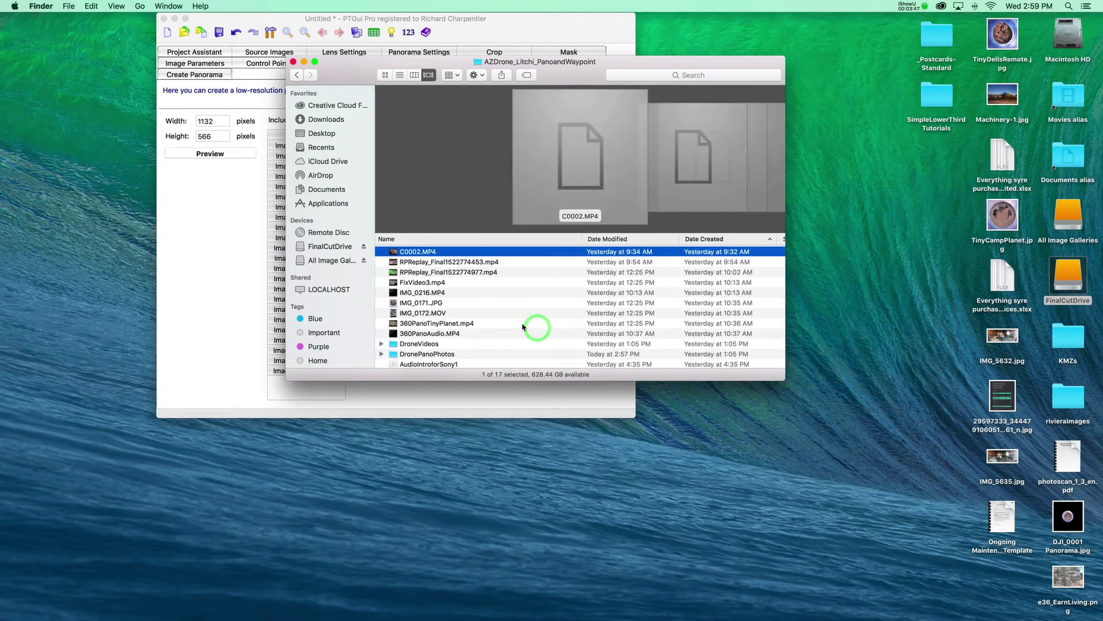
double_click(440, 354)
click(460, 318)
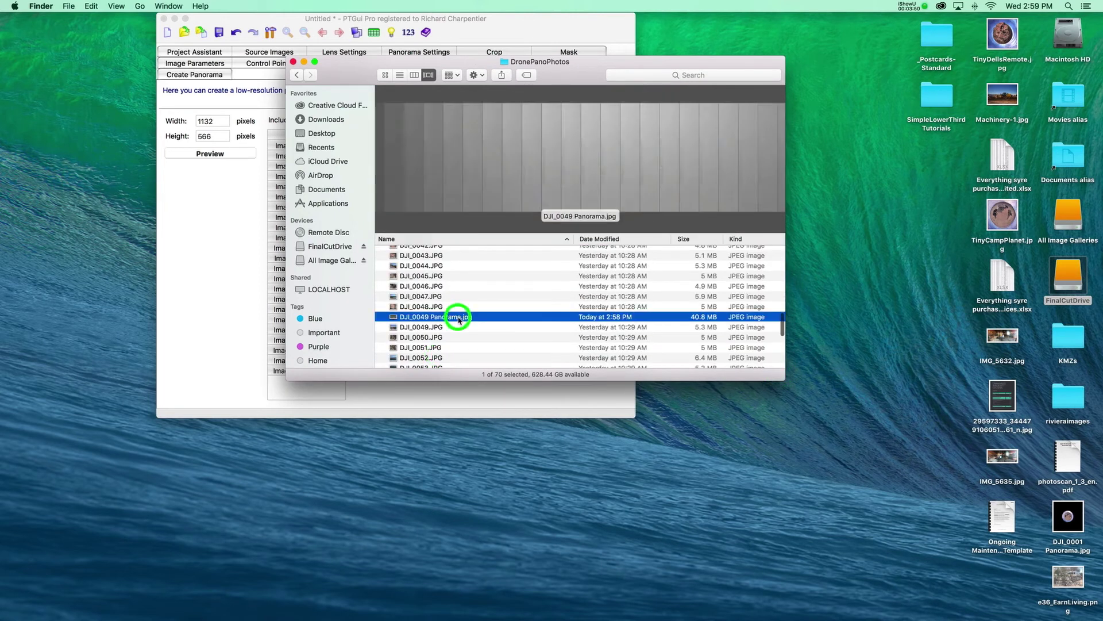
click(420, 318)
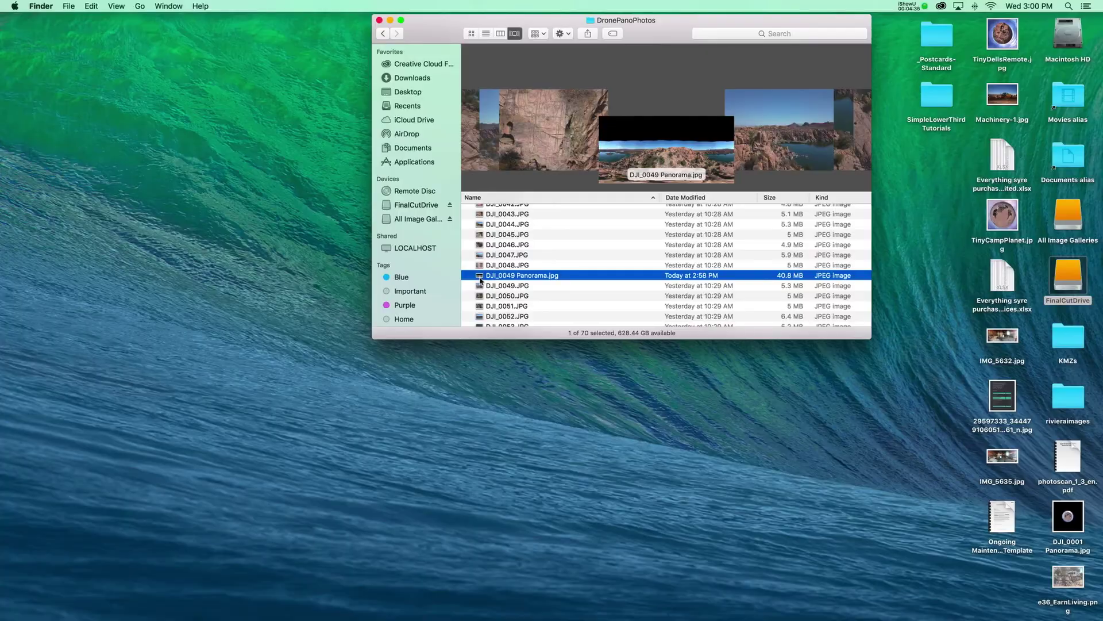
- Open DJI_0049 Panorama.jpg in Photoshop and quit PTGui Pro
drag(529, 278, 337, 598)
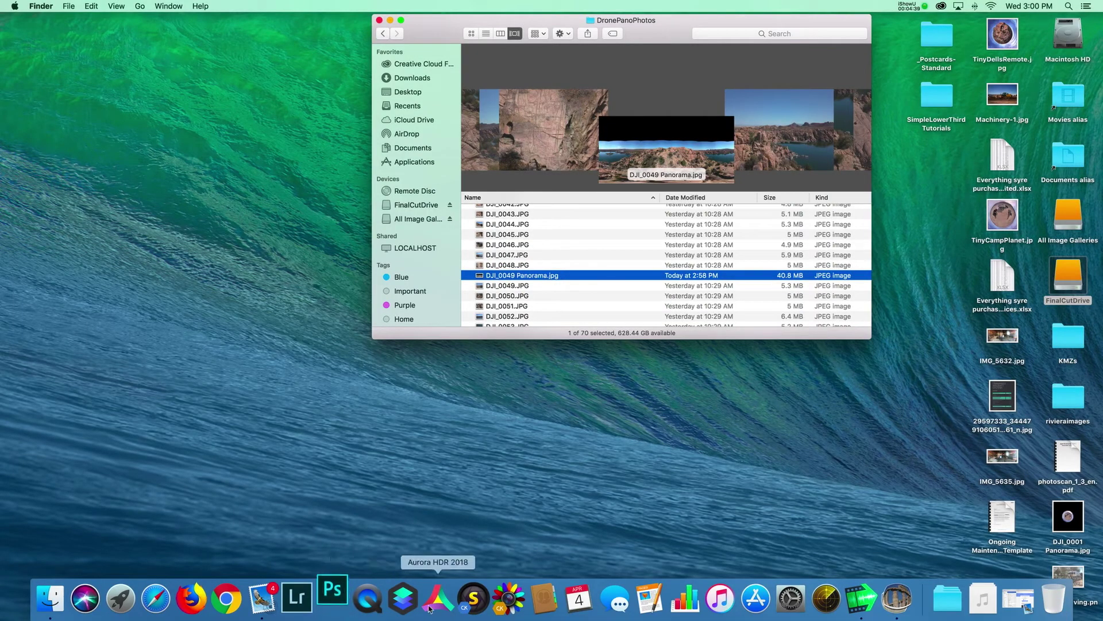
right_click(896, 611)
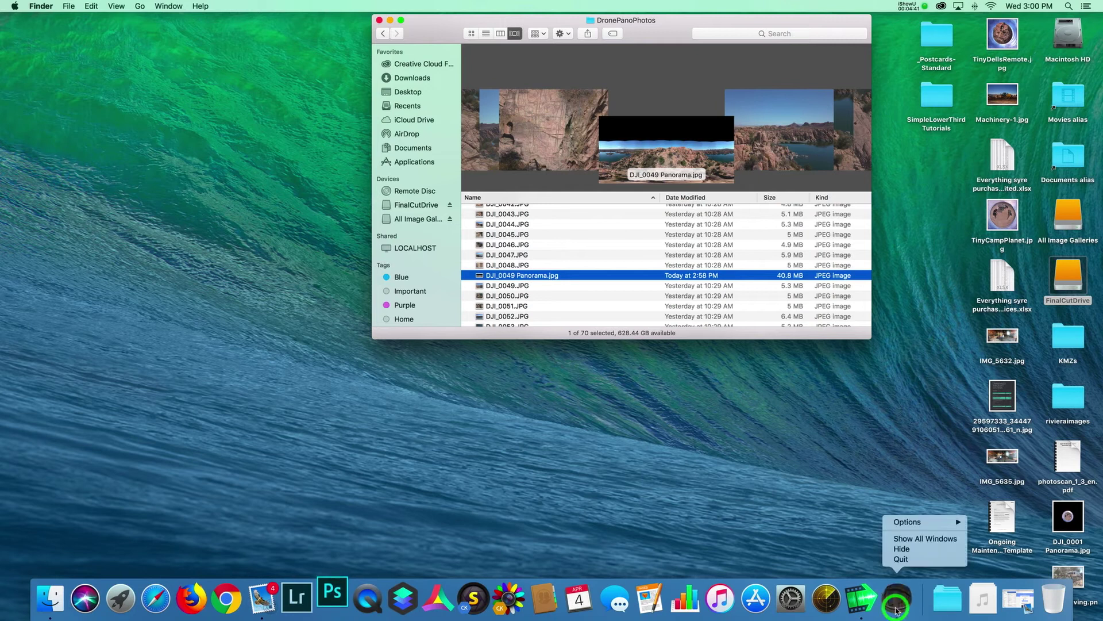
click(896, 562)
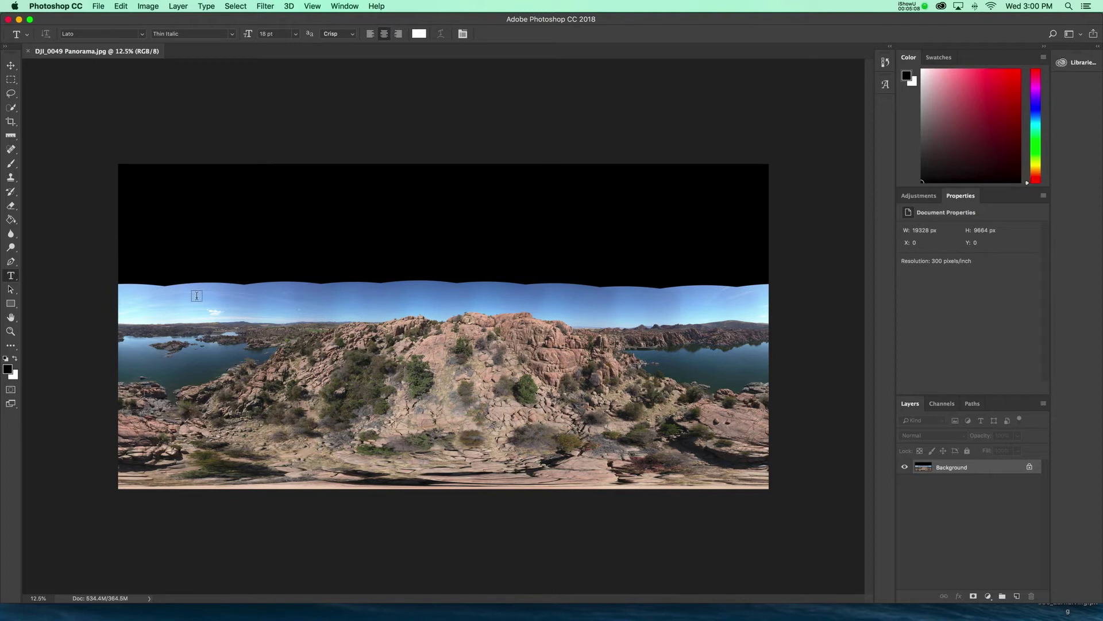
- Select a thin strip of sky across the full image width, just below the jagged black edge, with the Rectangular Marquee tool
click(11, 80)
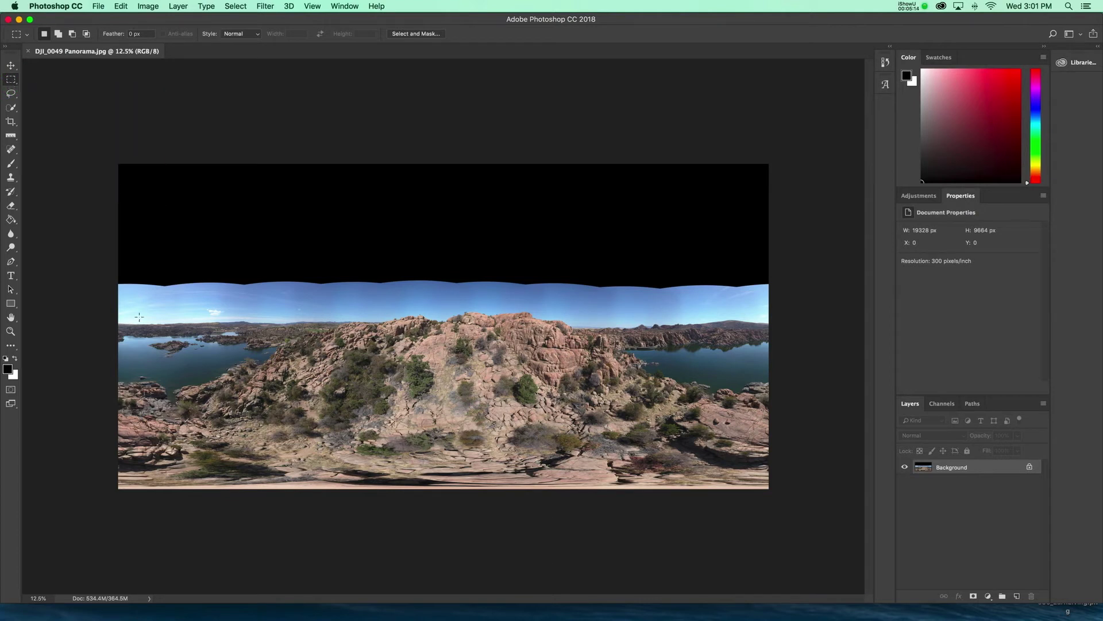
drag(117, 295, 160, 304)
key(super+z)
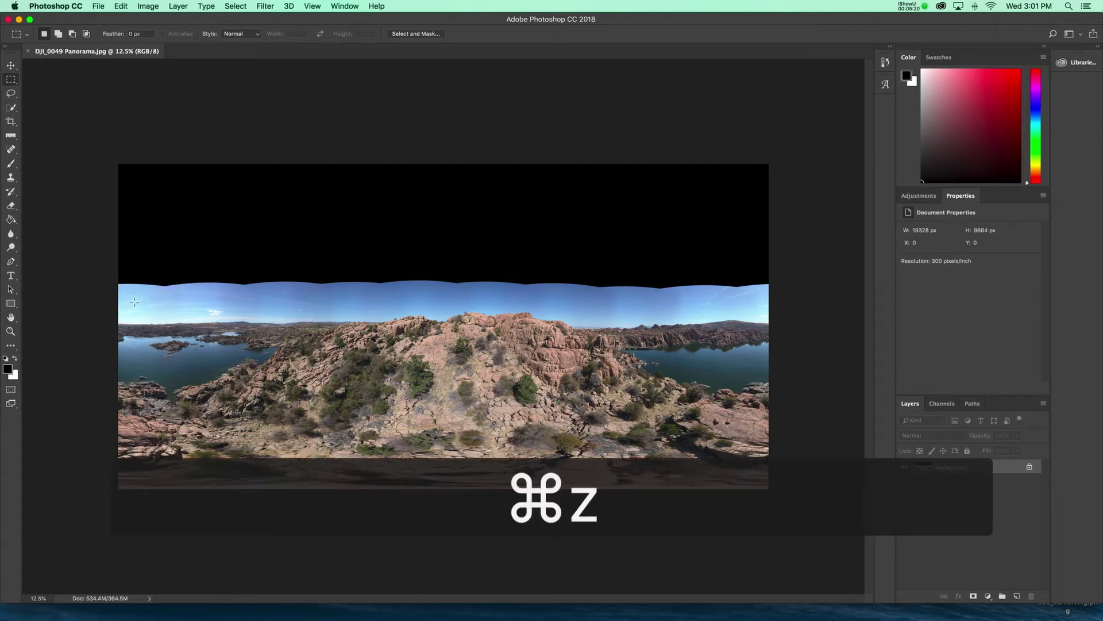
drag(114, 294, 772, 309)
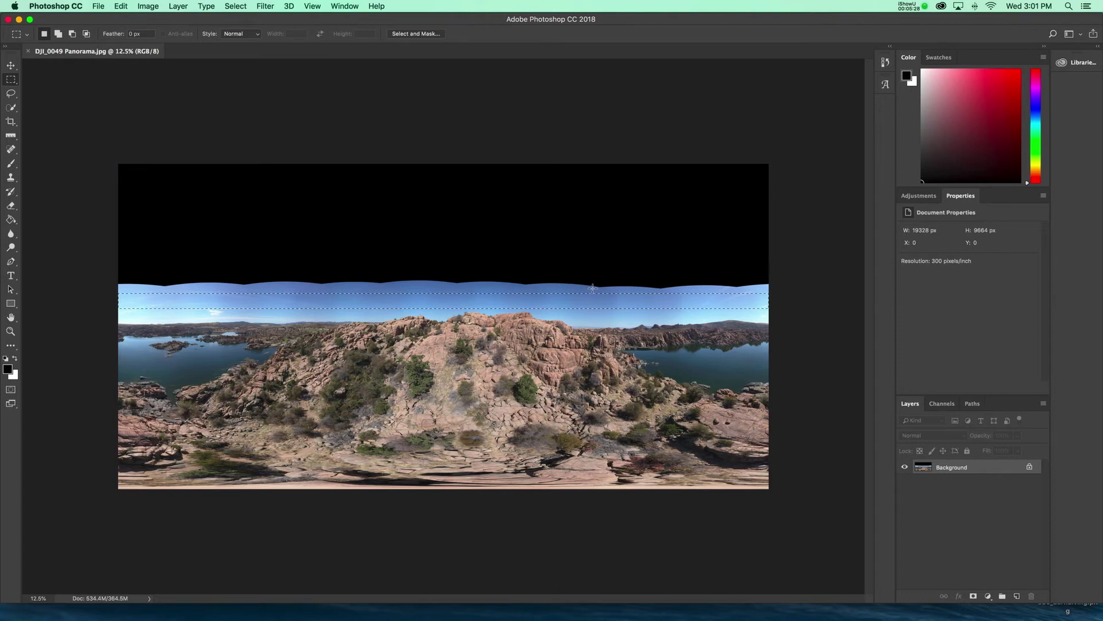
- Stretch the selected sky strip to about 220% height over the jagged edge and slightly past both image sides with Free Transform
key(super+t)
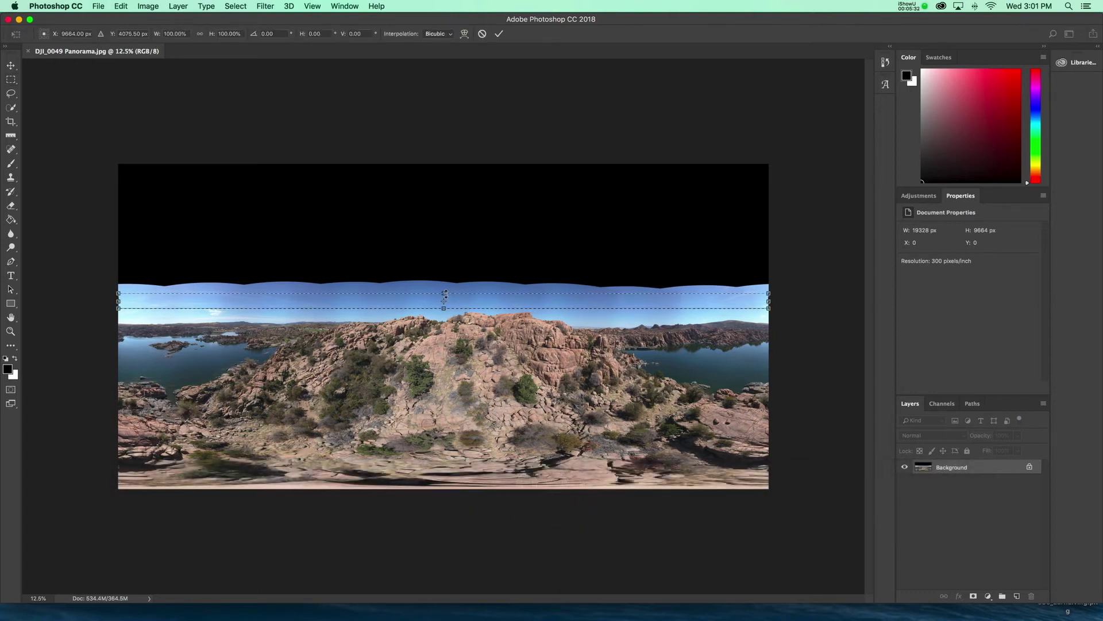
drag(445, 294, 445, 275)
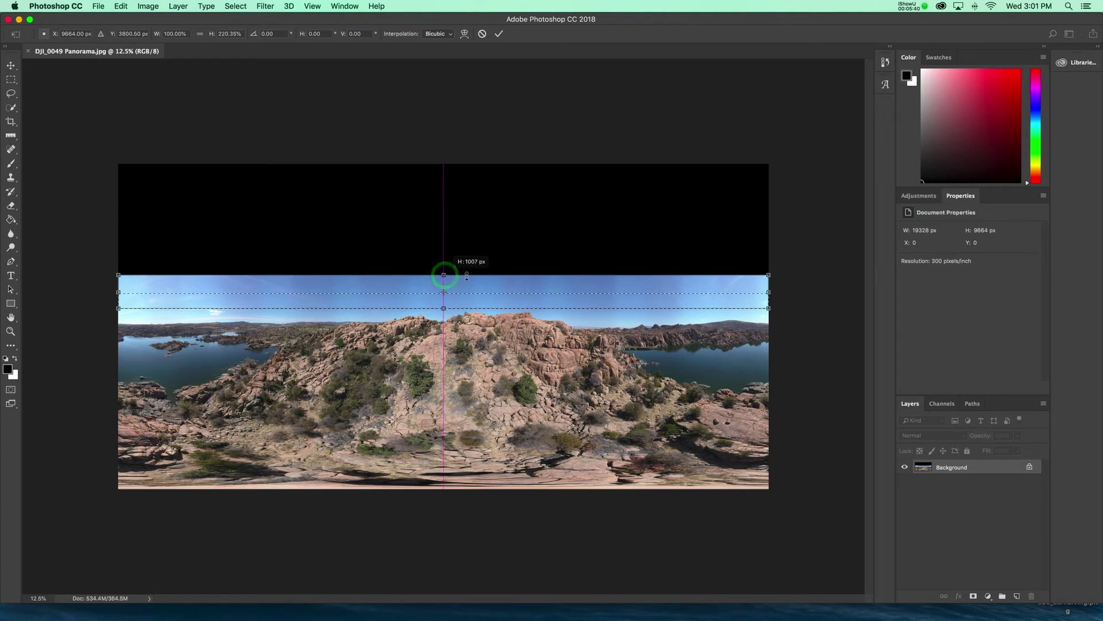
drag(768, 292, 777, 292)
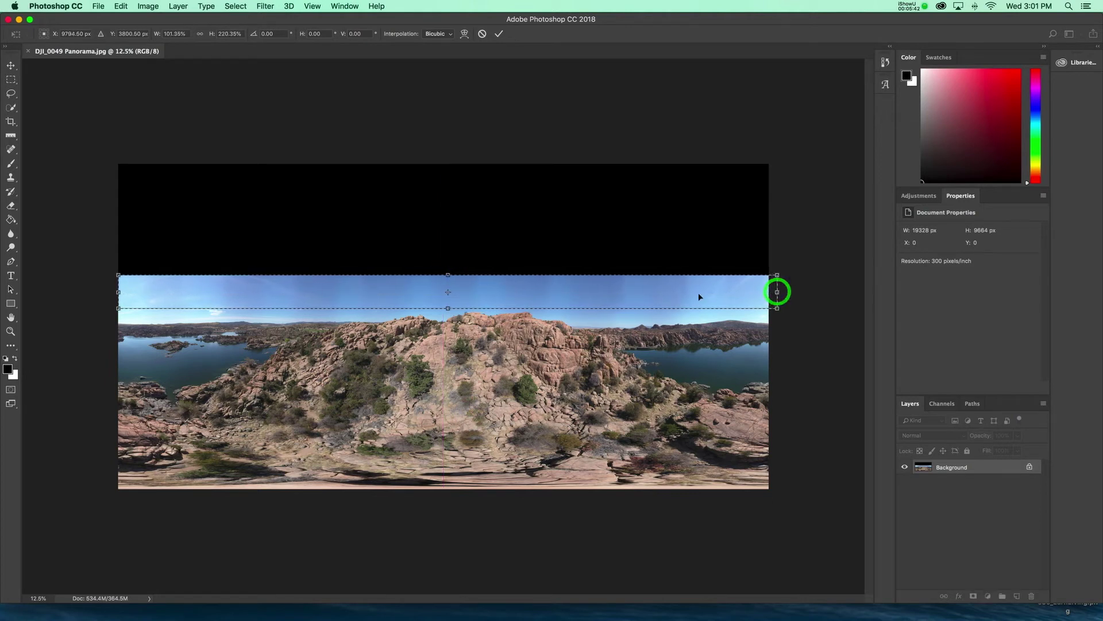
drag(119, 293, 113, 292)
key(Return)
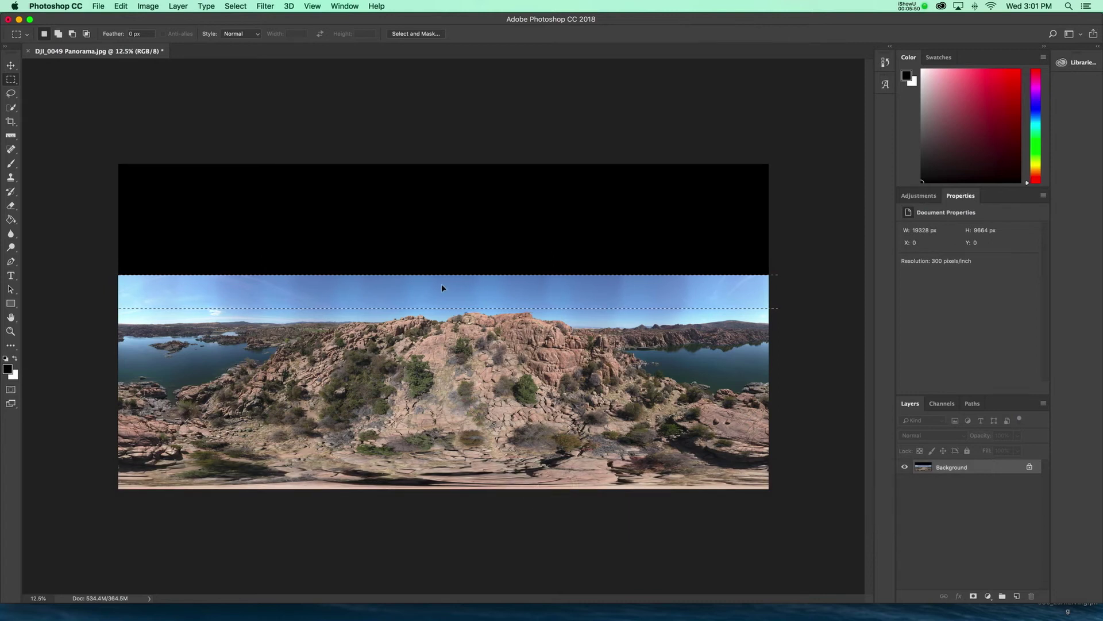
- Select the whole black area above the sky and fill it with the white background colour, leaving nothing selected
key(super+d)
drag(118, 163, 769, 277)
key(super+BackSpace)
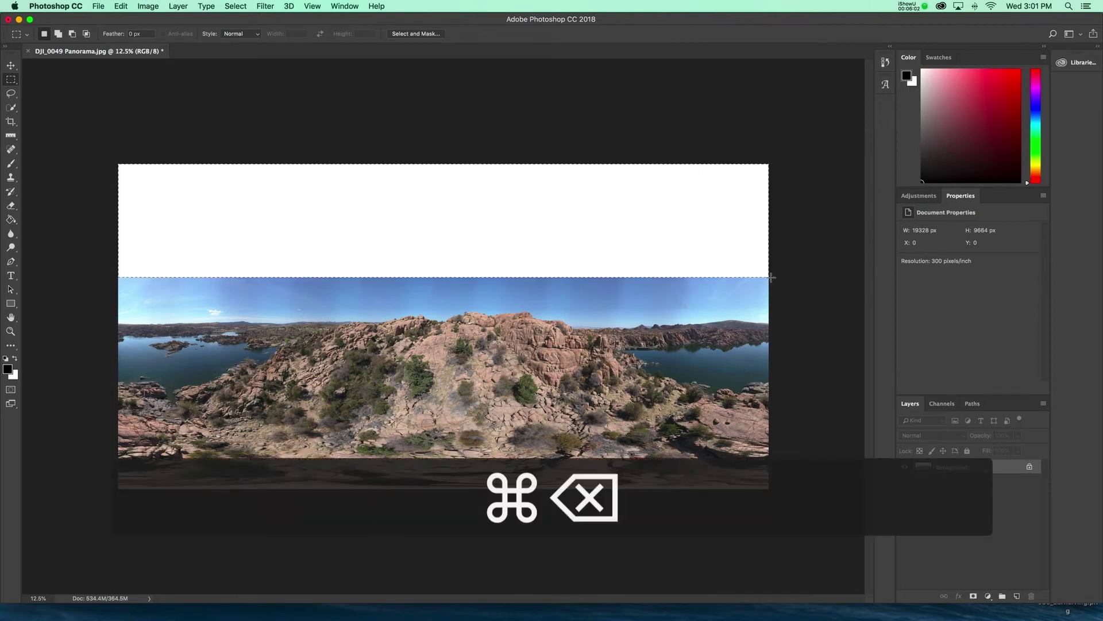
key(super+d)
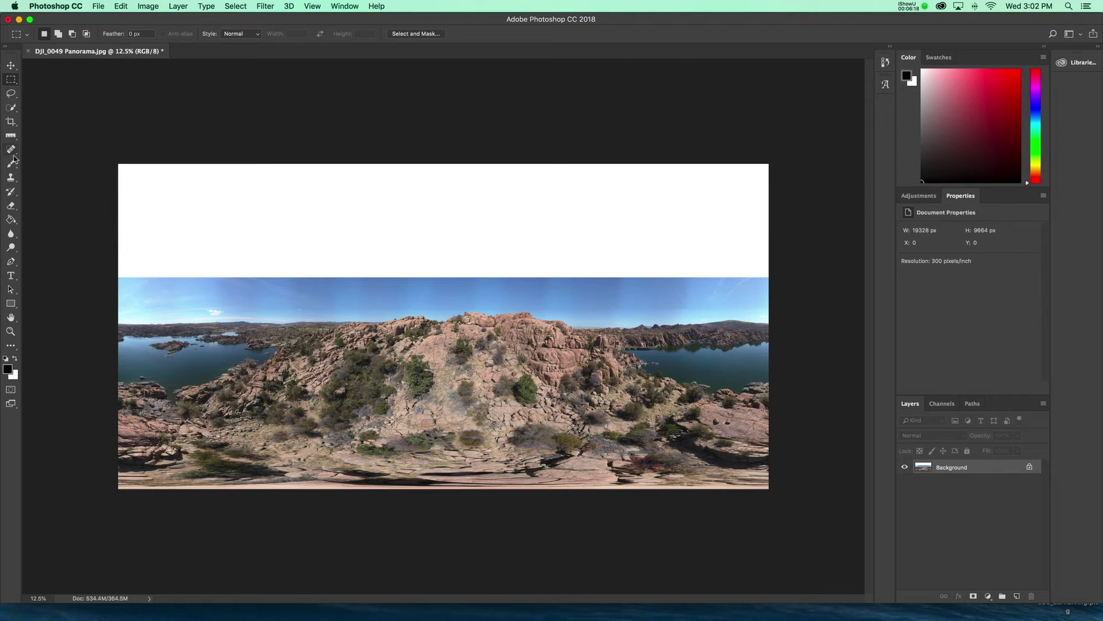
- Add the text "Don't Have a Boring Sky" in black 180 pt Lato Thin Italic on the white area and shift it slightly
click(10, 275)
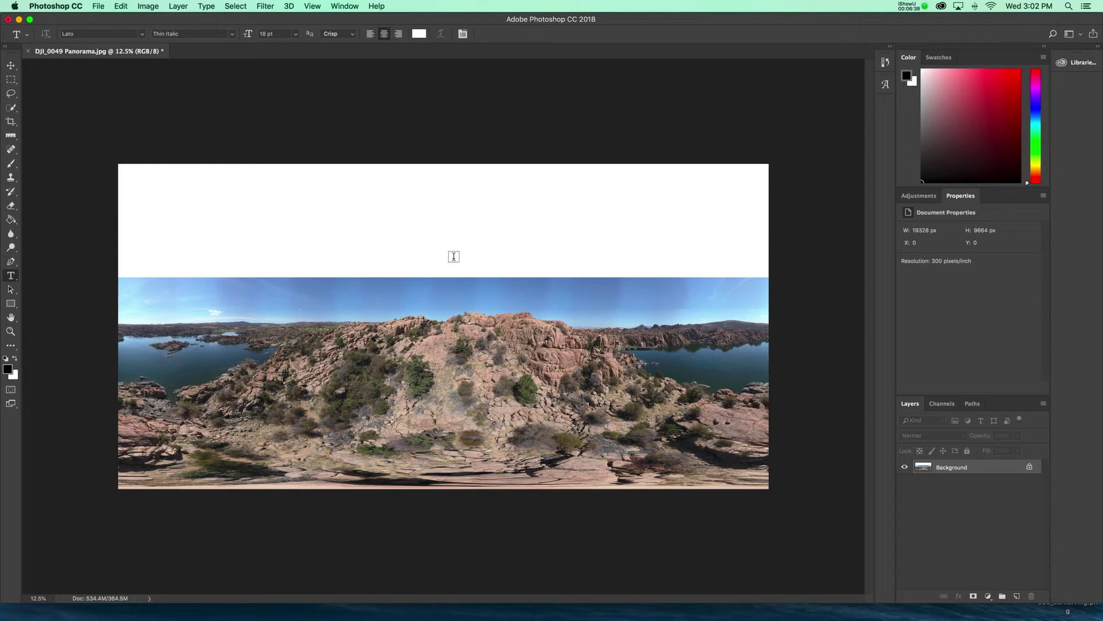
drag(253, 208, 453, 249)
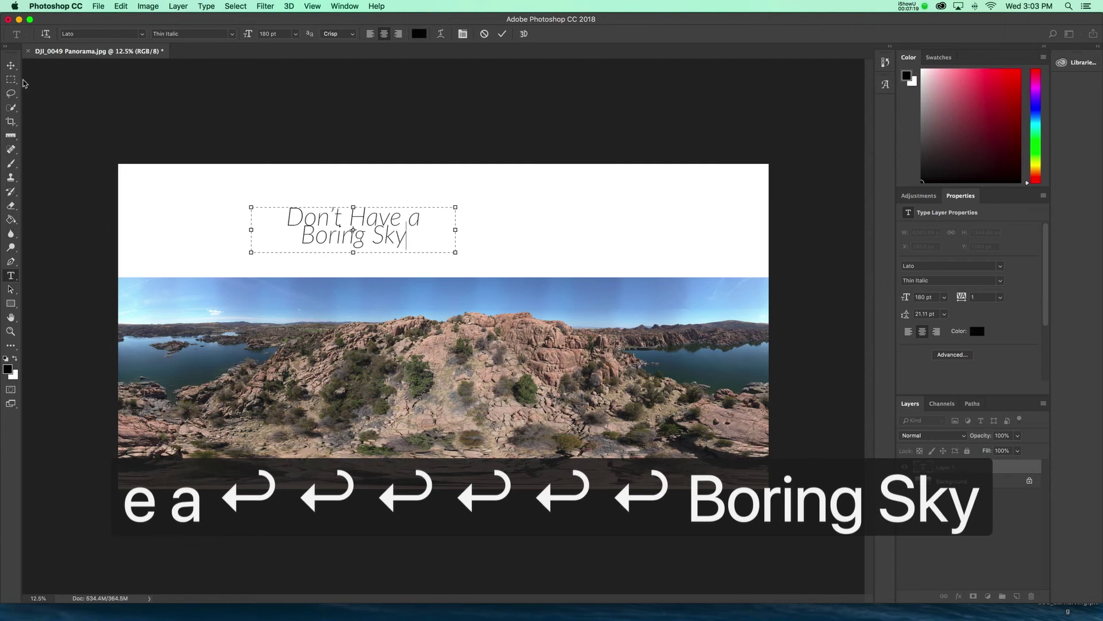
click(11, 65)
drag(350, 229, 324, 239)
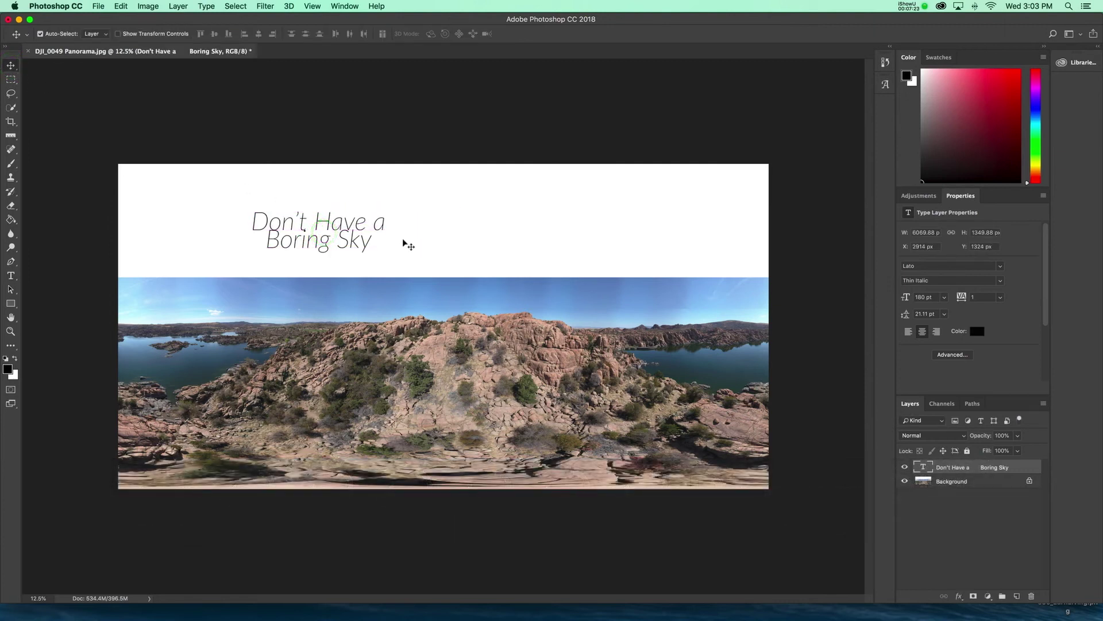
- Duplicate the text layer twice and spread the three copies across the white area at staggered heights
key(super+j)
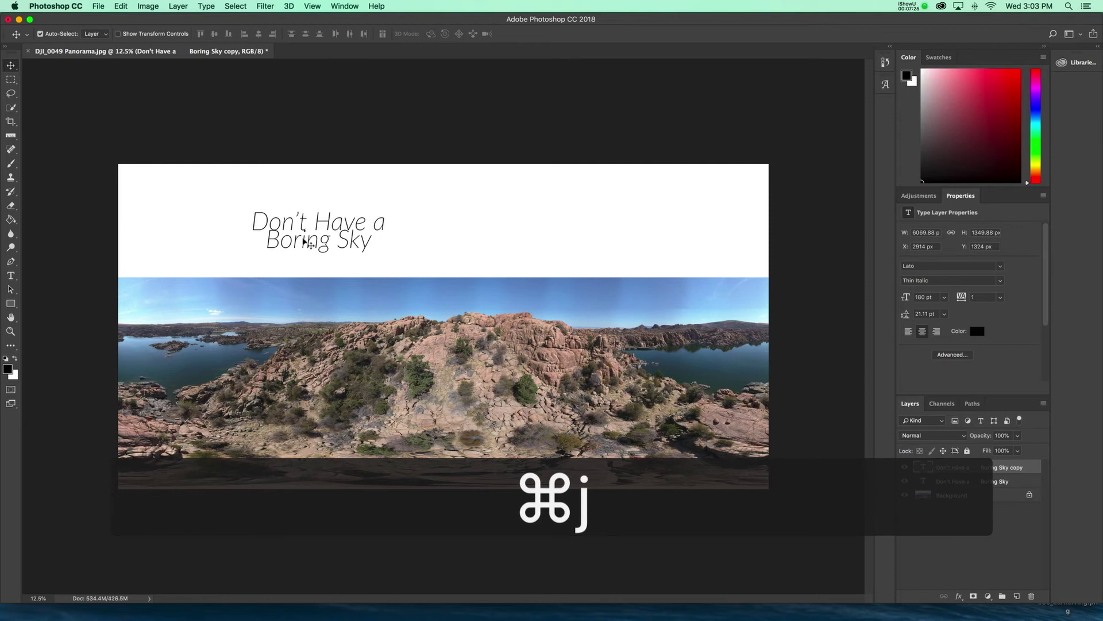
drag(308, 217, 270, 233)
key(super+j)
drag(254, 218, 240, 204)
drag(450, 246, 419, 250)
drag(652, 247, 656, 229)
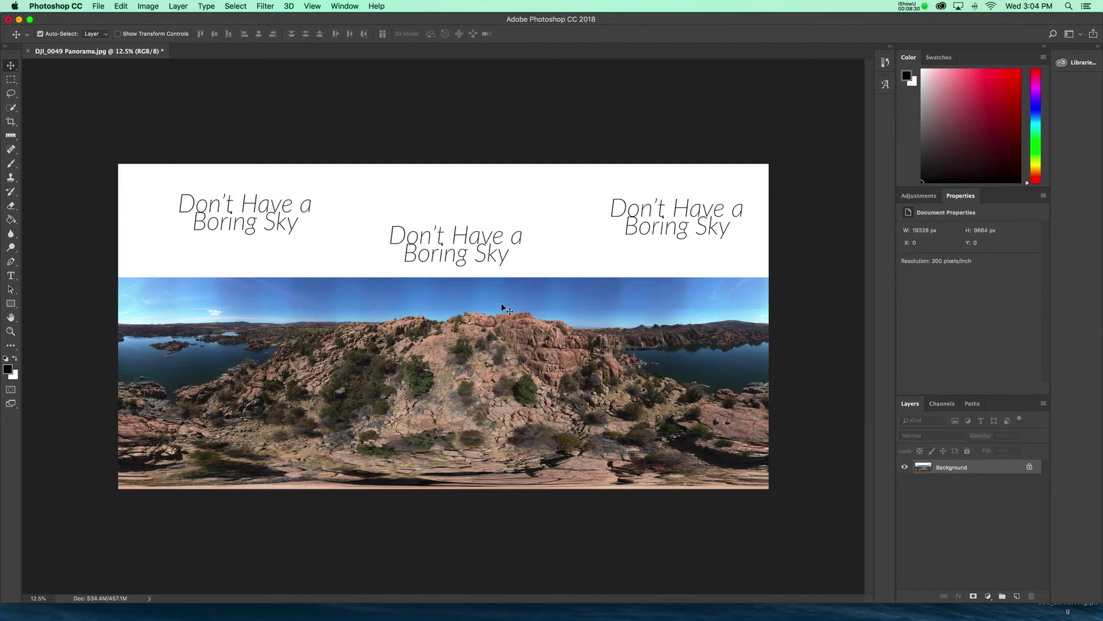
- Save the panorama over its JPEG at quality 12 (Maximum) in Progressive format and return to the Finder window
click(98, 6)
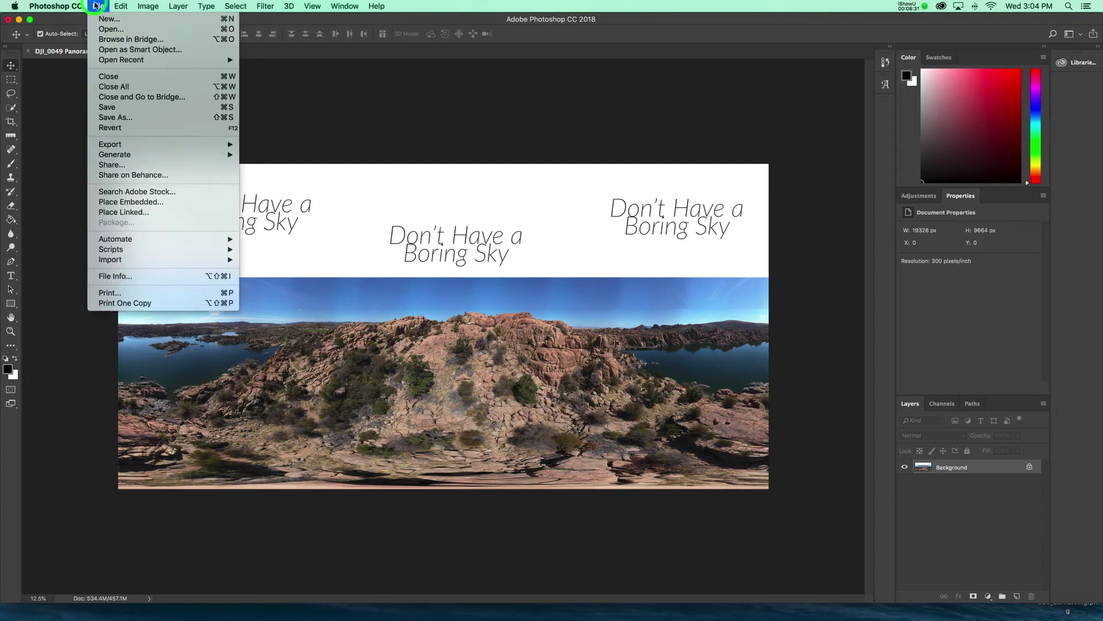
click(131, 106)
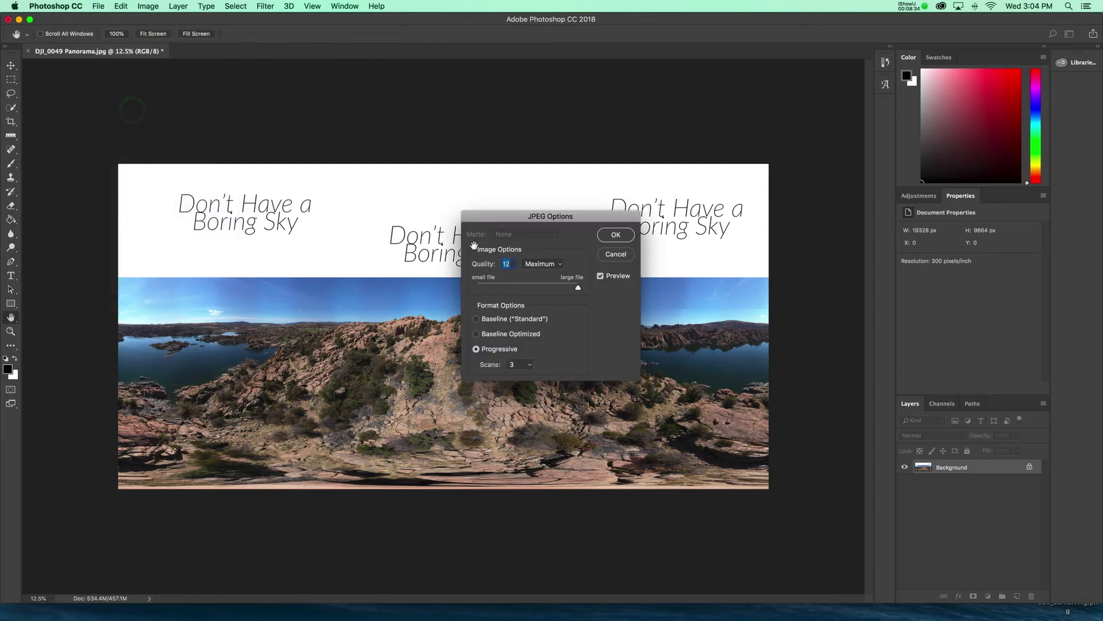
click(615, 235)
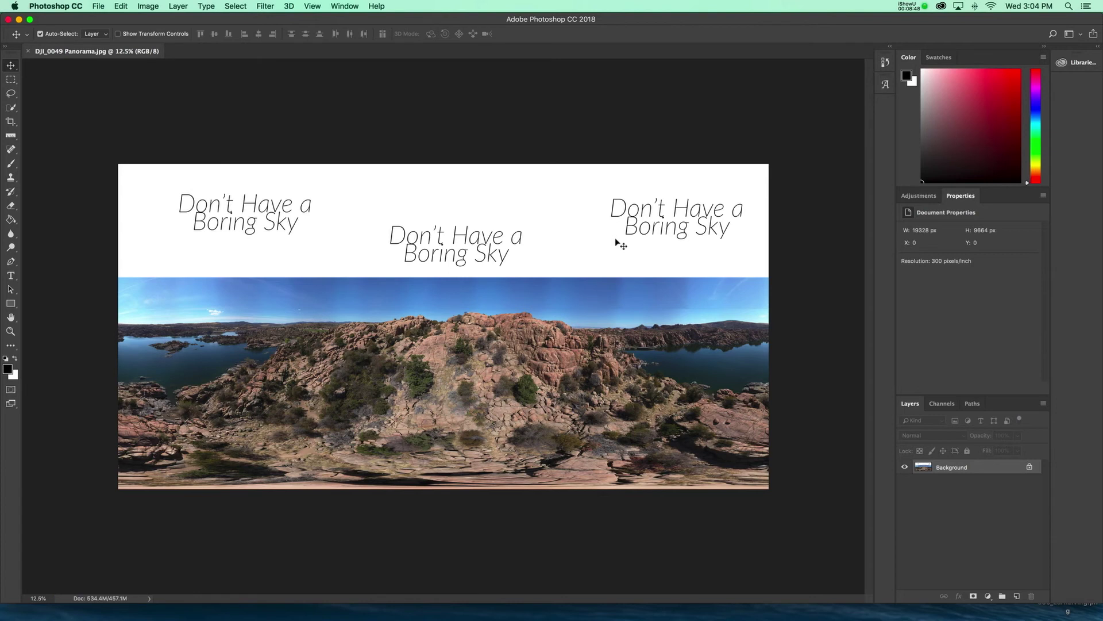
click(53, 6)
click(70, 109)
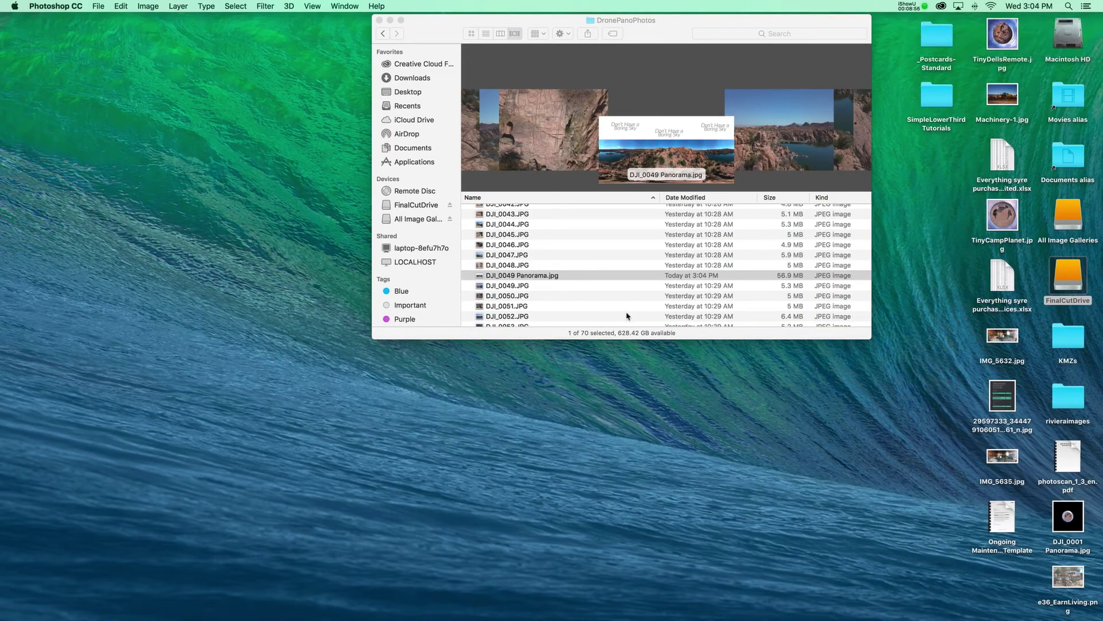
- Enlarge and reposition the DronePanoPhotos window to show the edited panorama at a larger preview size
drag(655, 34, 328, 25)
drag(544, 337, 692, 463)
drag(748, 499, 826, 539)
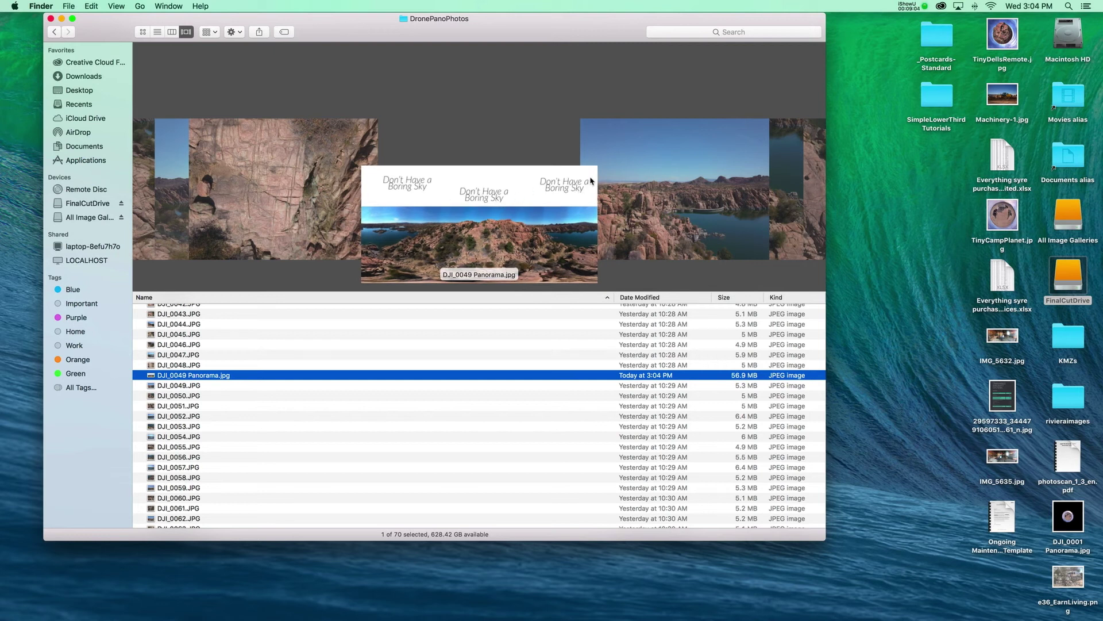
drag(327, 31, 604, 27)
- Launch PTGui Pro from the Applications folder and switch the new project to the advanced view
mouse_move(912, 616)
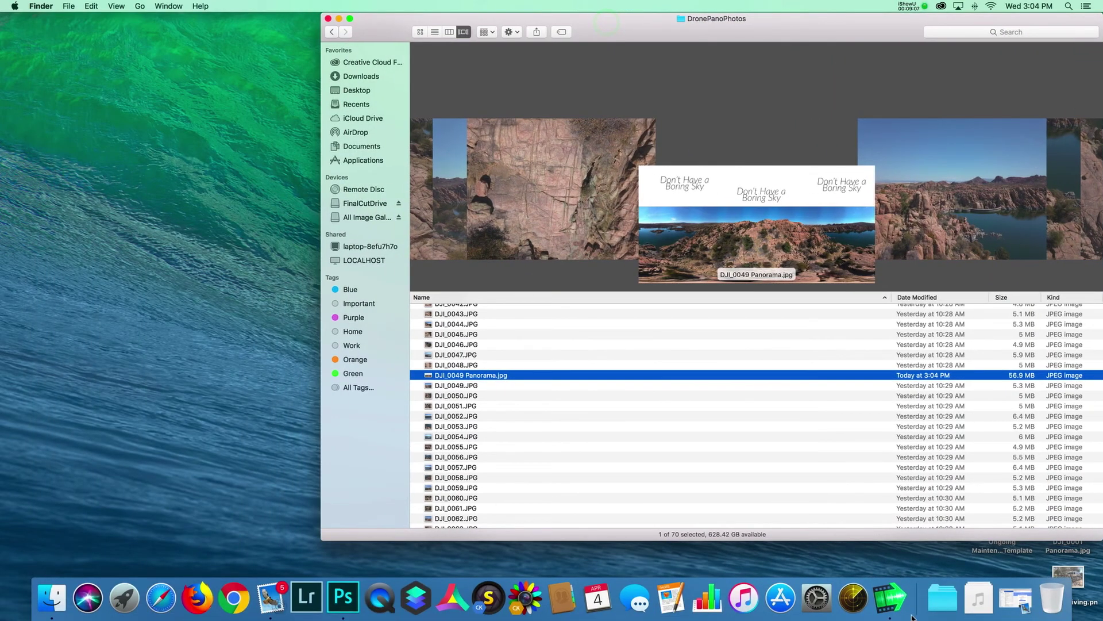
click(943, 598)
scroll(851, 485, down, 1)
scroll(851, 486, down, 5)
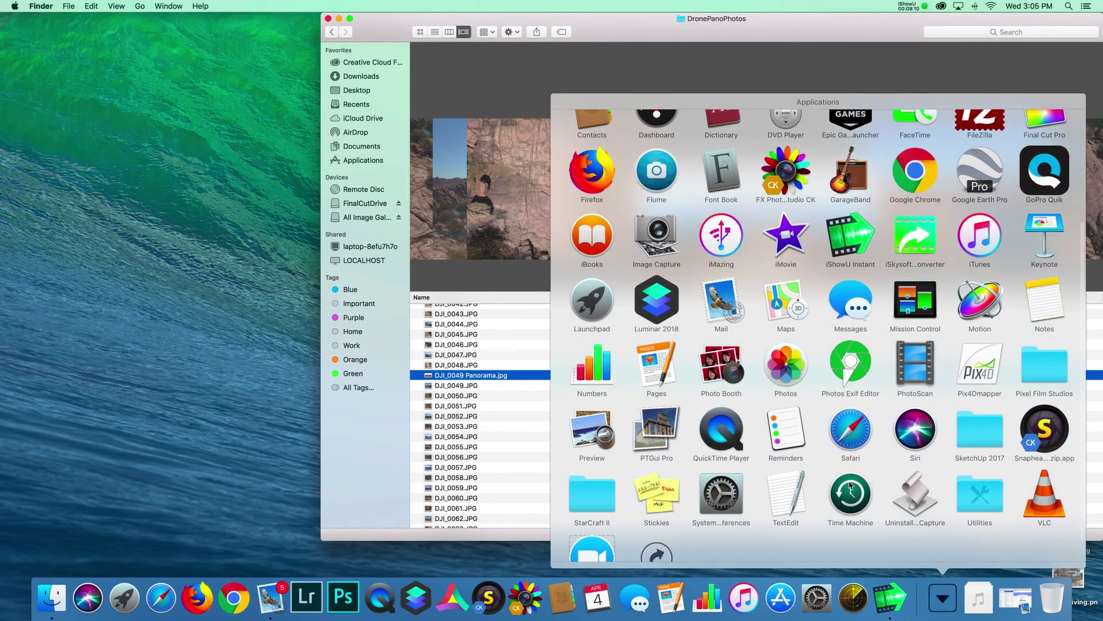
click(659, 408)
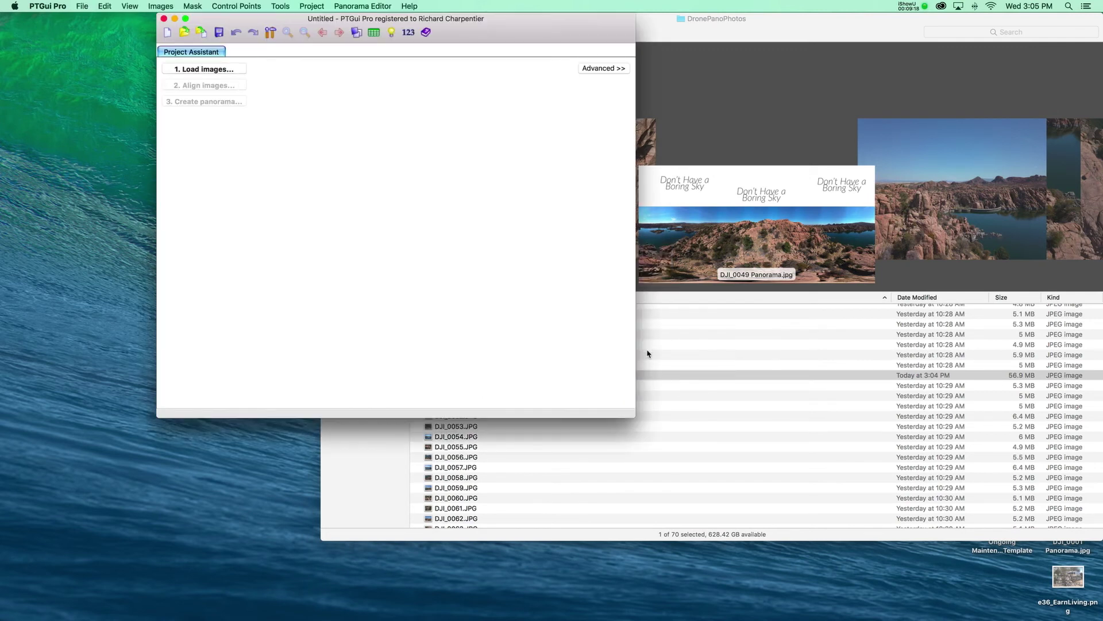
drag(580, 28, 559, 29)
click(583, 68)
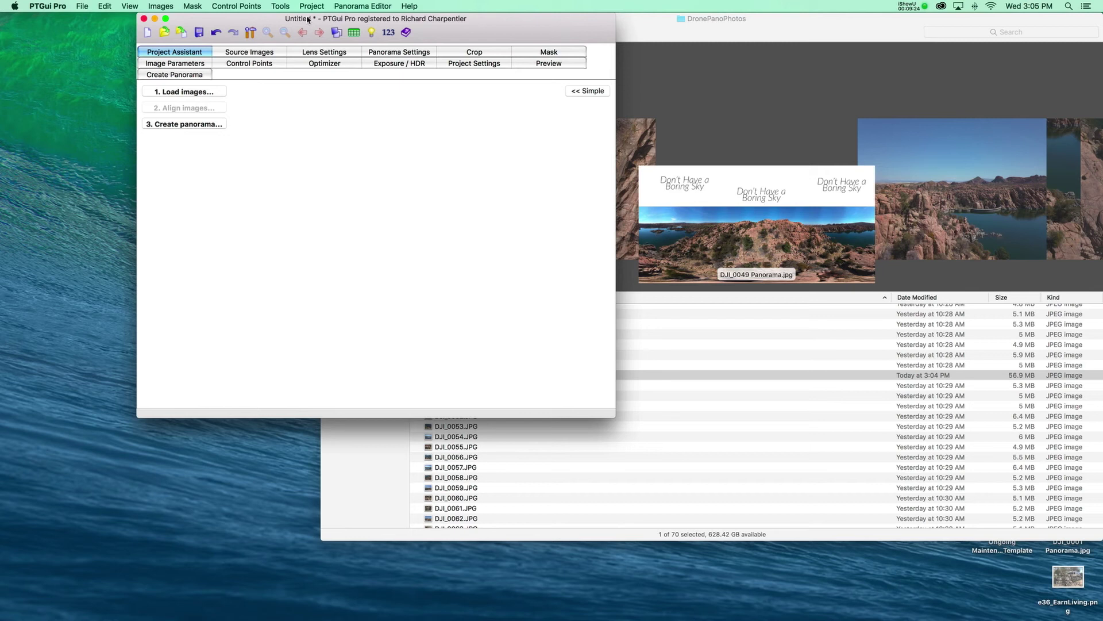
- Open Publish to Website and add DJI_0049 Panorama.jpg from the DronePanoPhotos folder as the panorama to convert
click(283, 6)
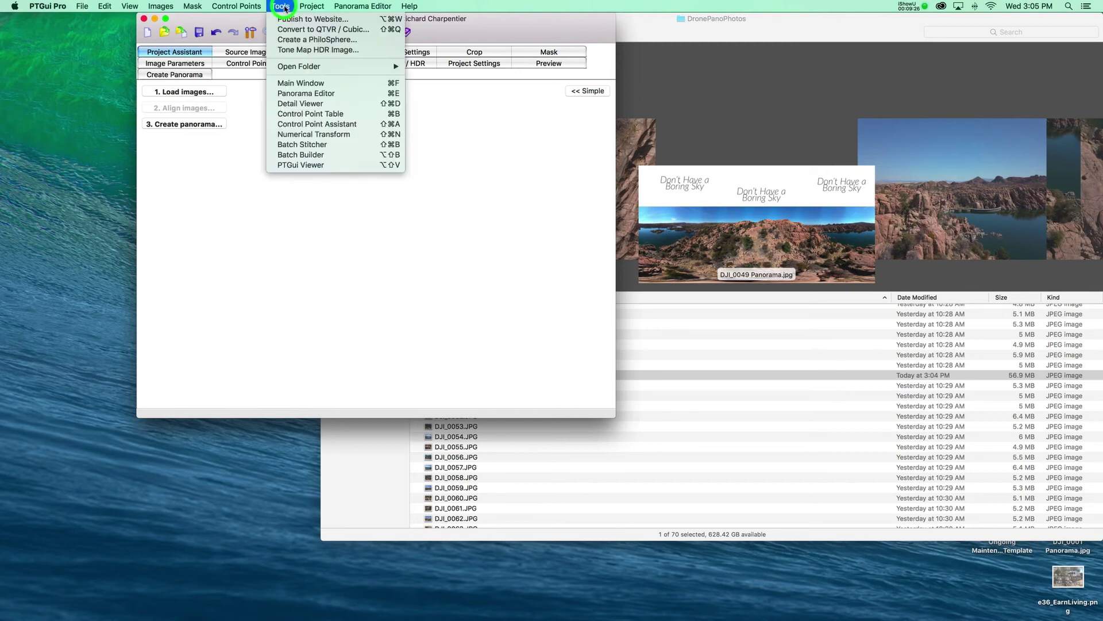
click(303, 22)
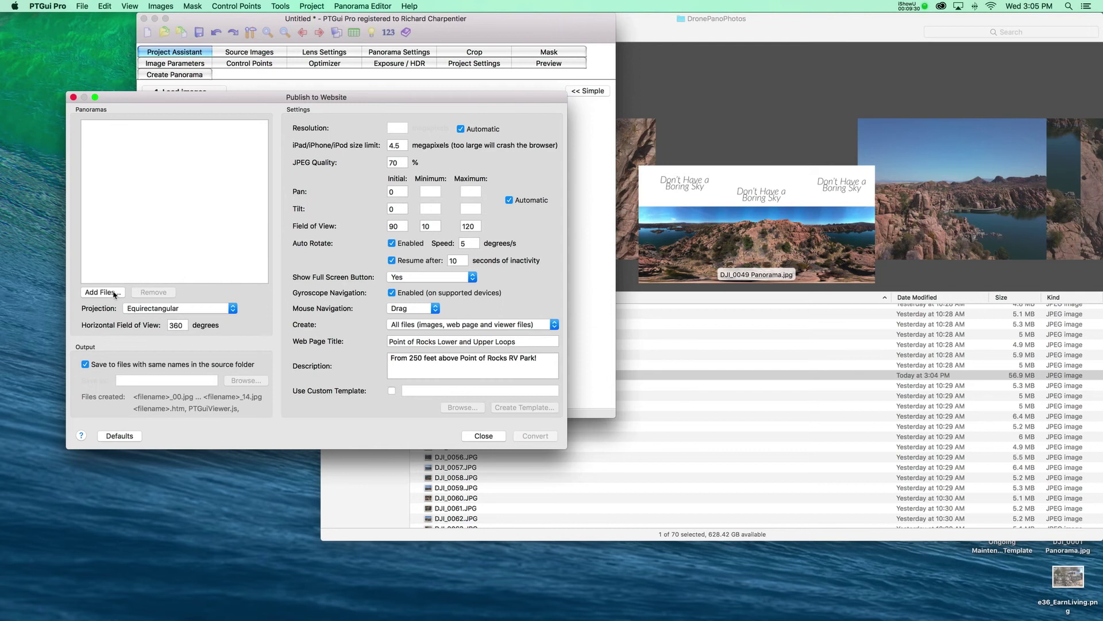
click(115, 293)
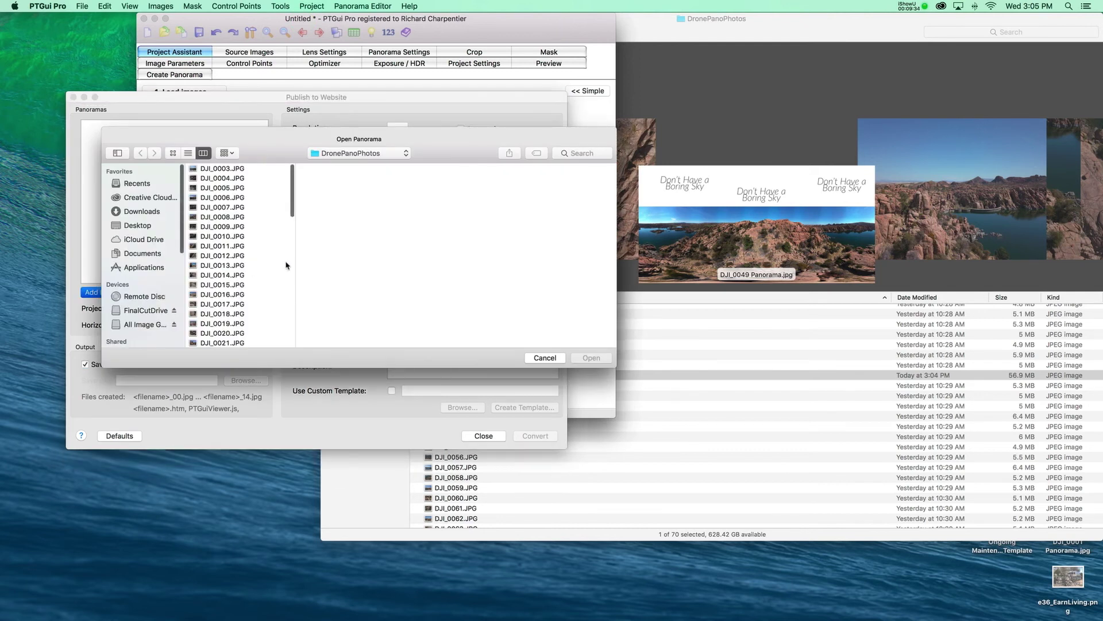
click(293, 200)
drag(294, 200, 292, 304)
click(260, 215)
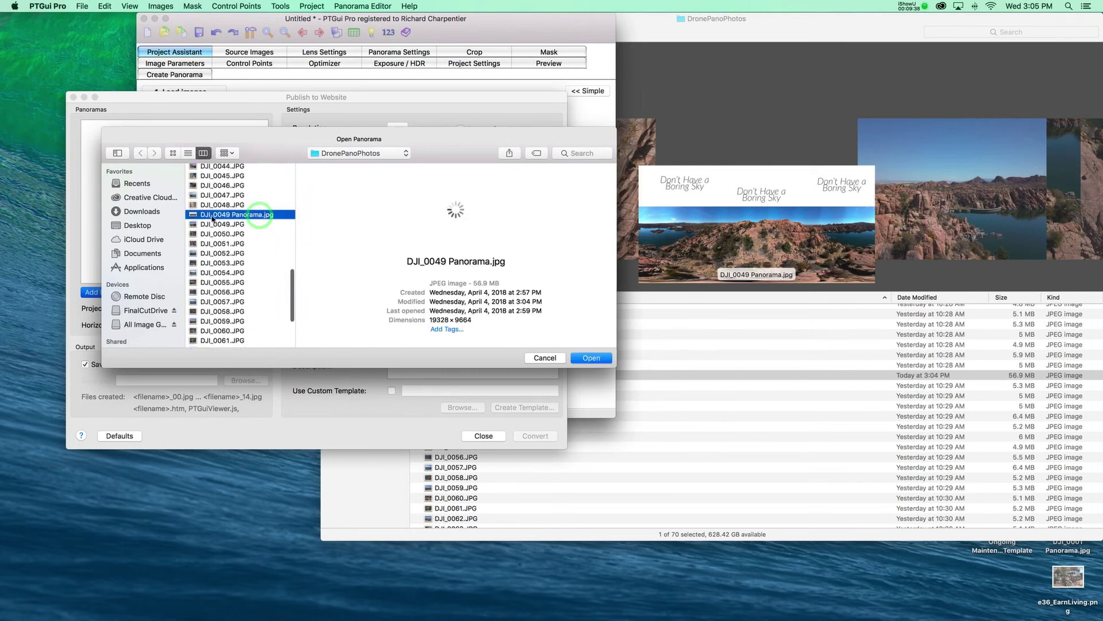
click(592, 357)
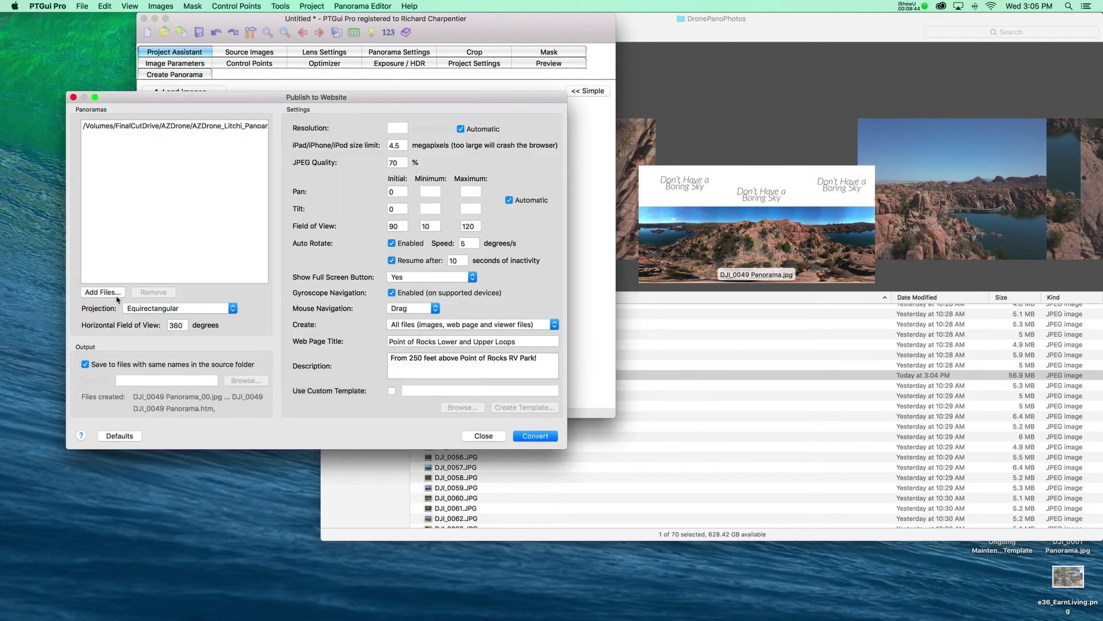
- Convert the added panorama into web files, keeping the existing web page title, description and other publishing settings
drag(436, 98, 492, 95)
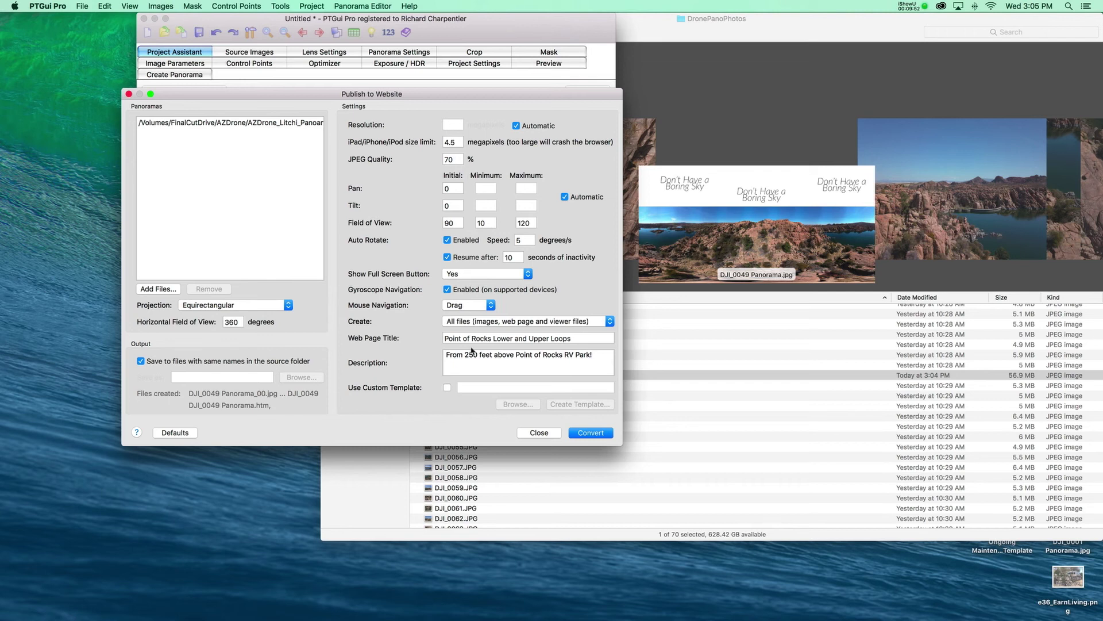
triple_click(595, 342)
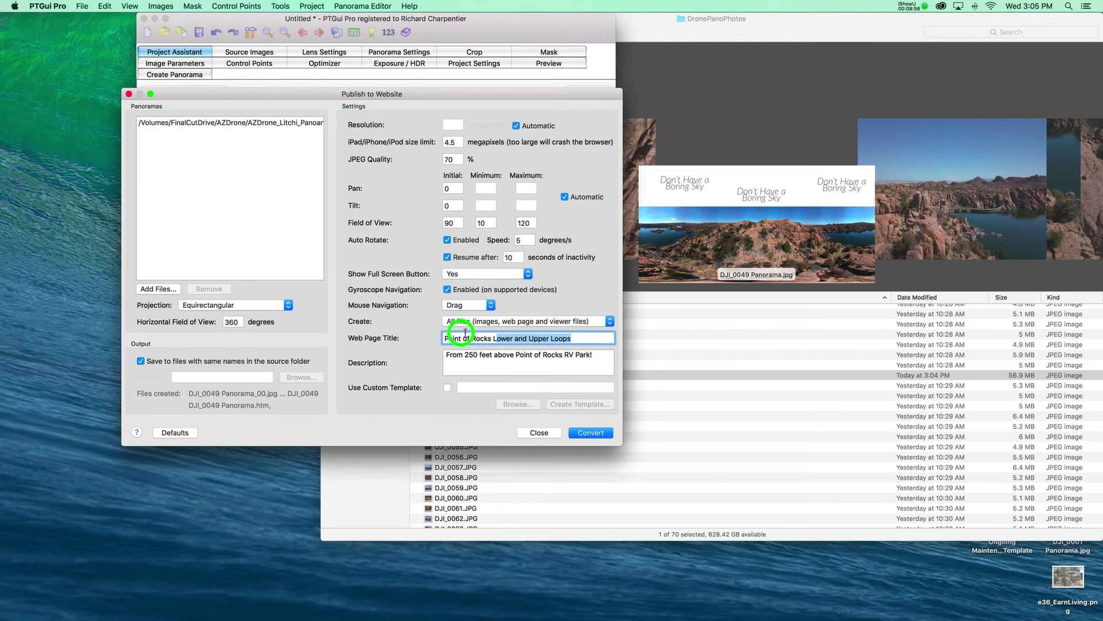
key(Tab)
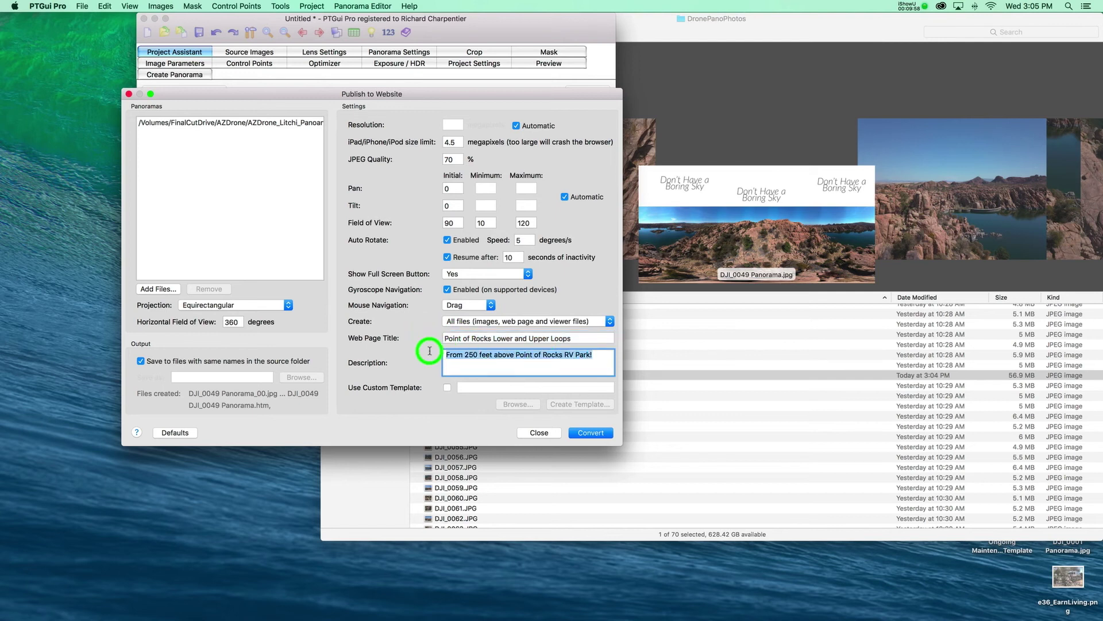
click(587, 435)
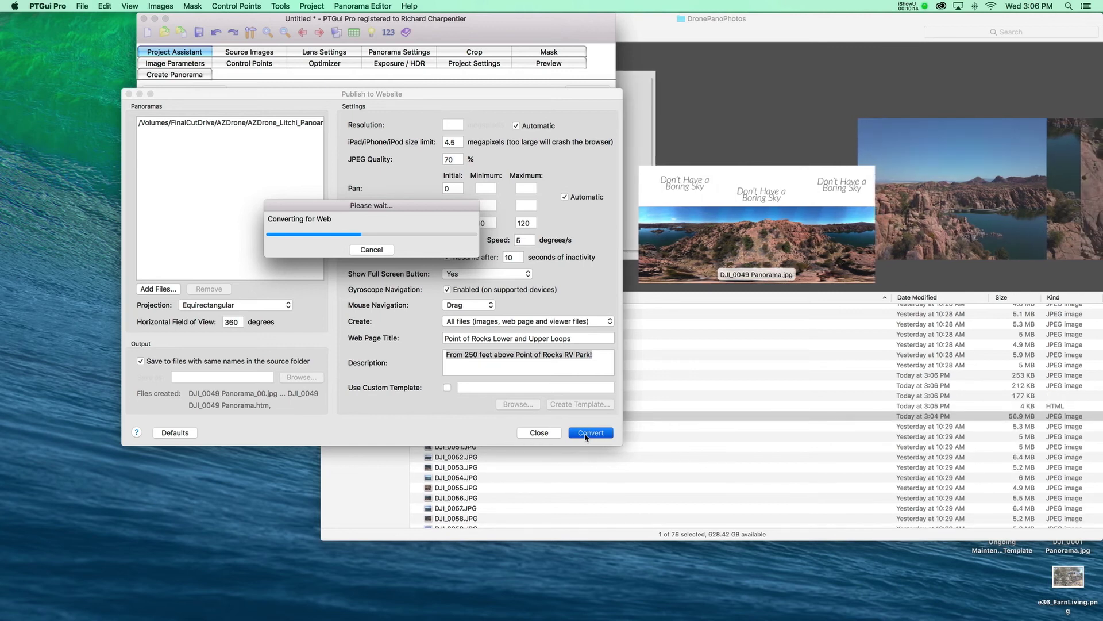
- Switch to the DronePanoPhotos folder in Finder and open DJI_0049 Panorama.htm in the web browser
click(844, 32)
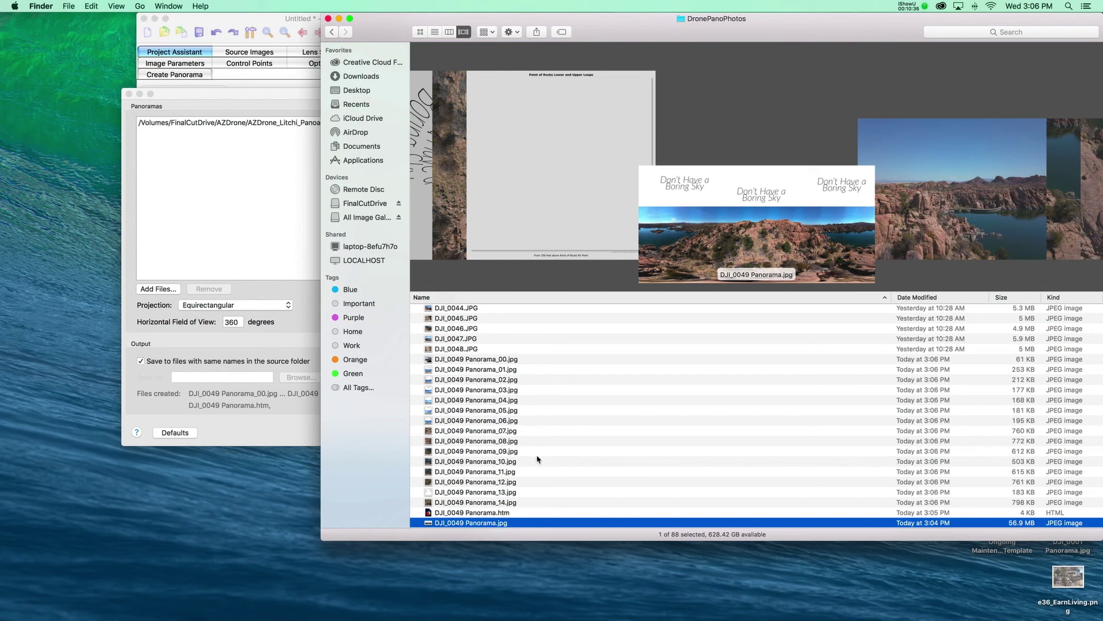
scroll(538, 459, down, 5)
click(492, 402)
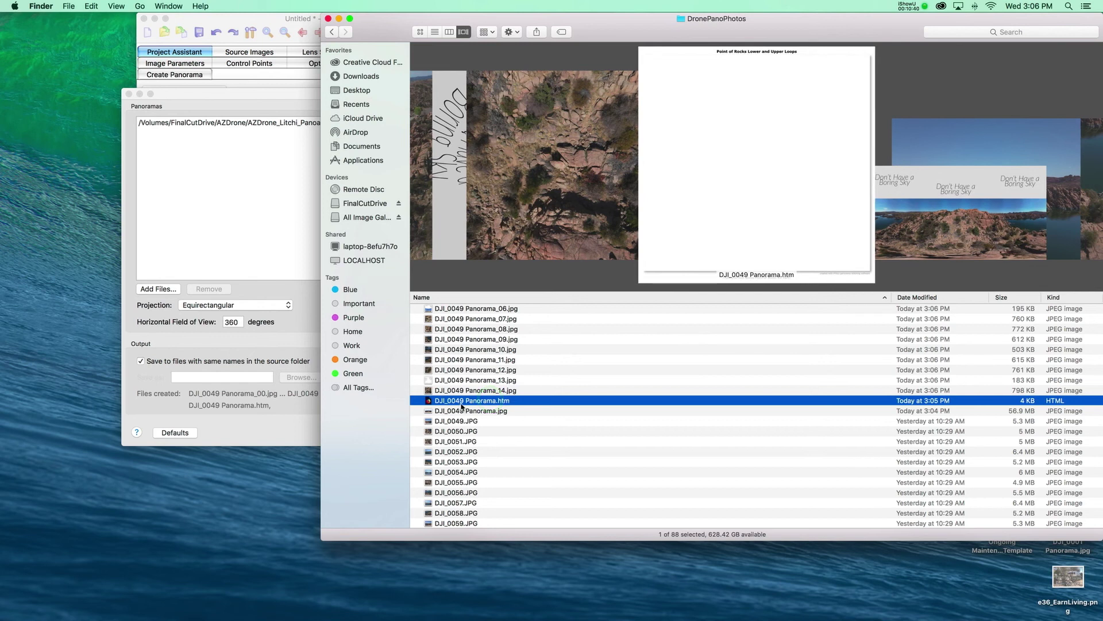
double_click(503, 405)
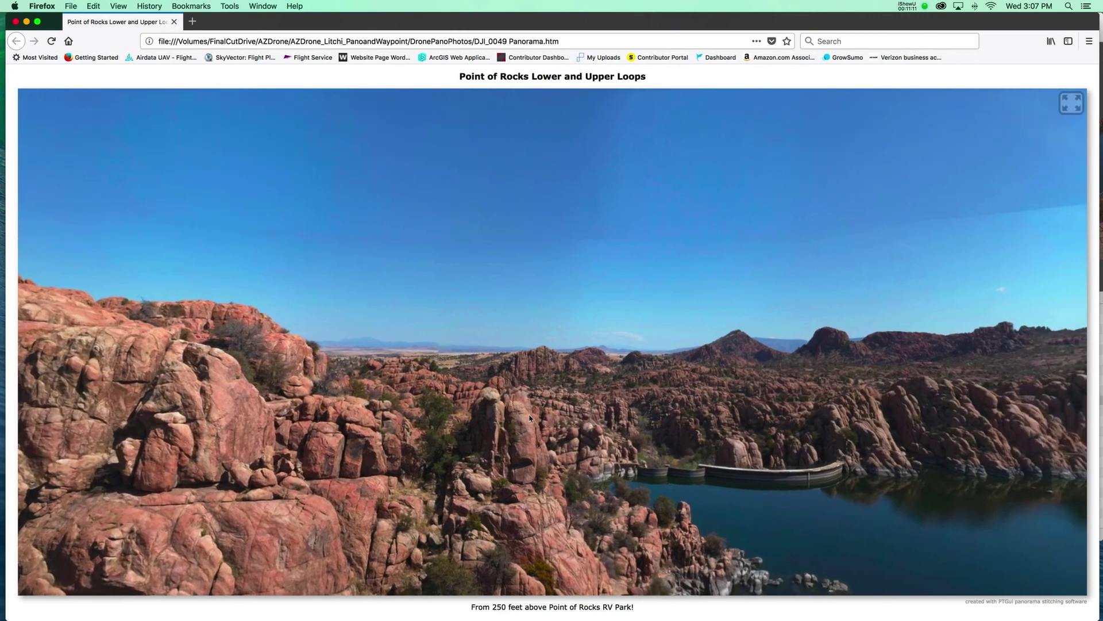
- Examine the published panorama in all directions, including the landscape, the ground below and the replaced sky overhead
drag(531, 436, 514, 337)
scroll(636, 474, up, 5)
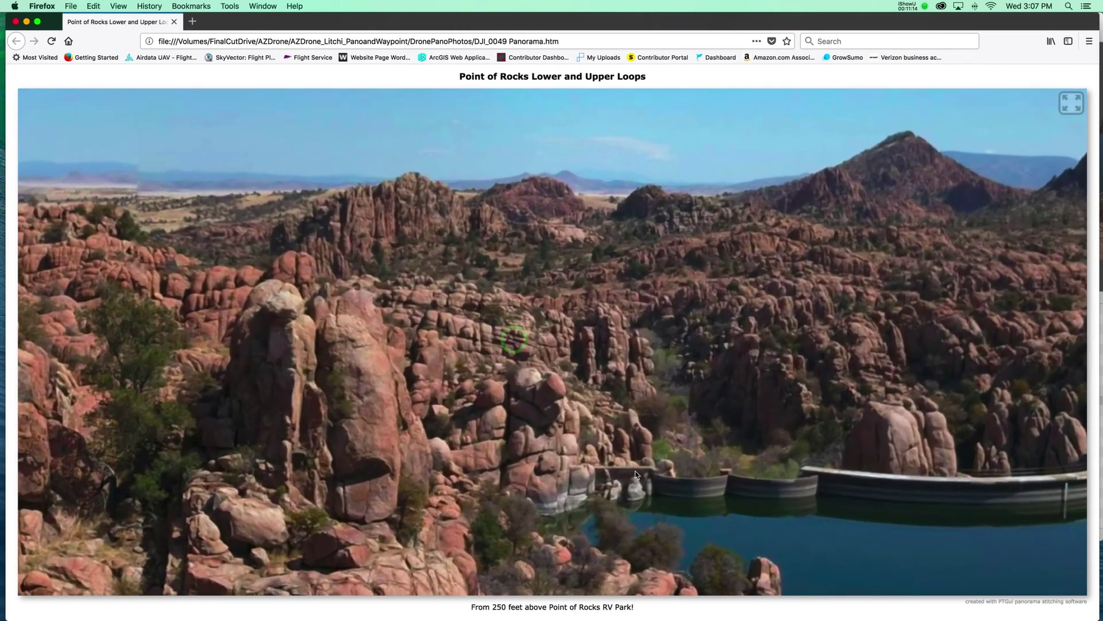
scroll(636, 474, down, 10)
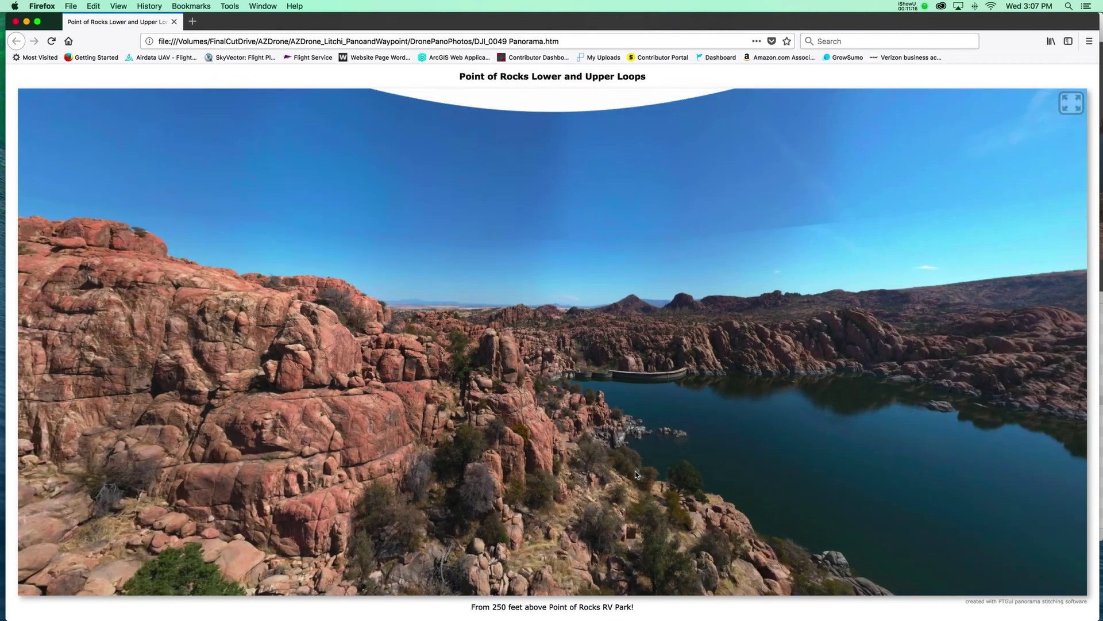
drag(758, 263, 776, 282)
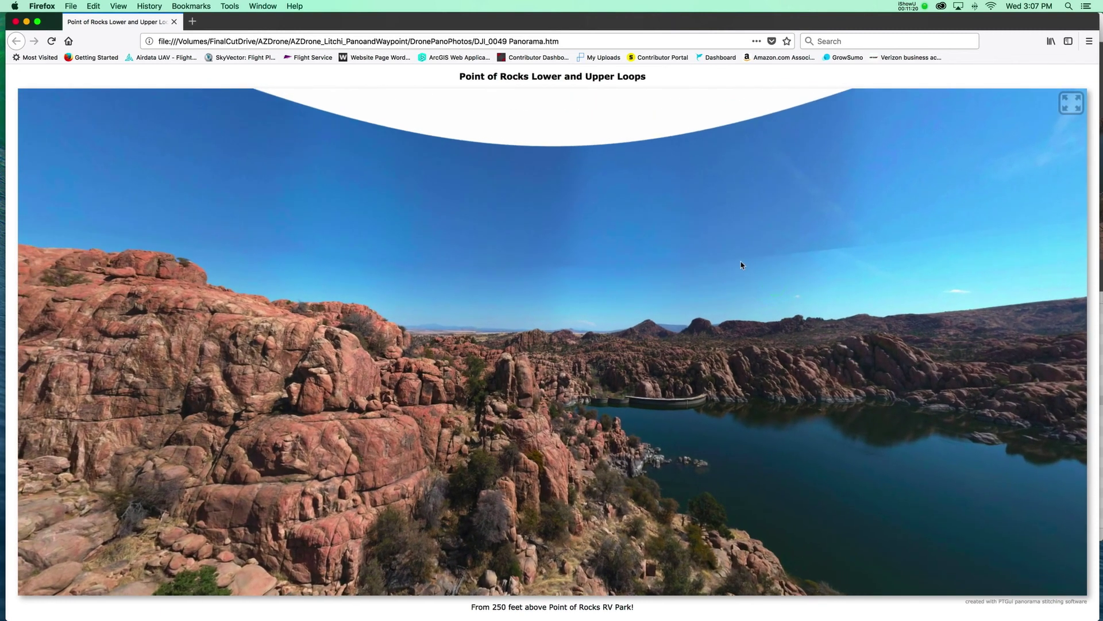
drag(569, 271, 503, 257)
drag(804, 250, 808, 407)
drag(665, 253, 700, 412)
drag(494, 324, 596, 29)
drag(590, 409, 586, 156)
drag(497, 307, 465, 394)
drag(575, 423, 586, 311)
drag(291, 404, 102, 353)
drag(758, 396, 626, 456)
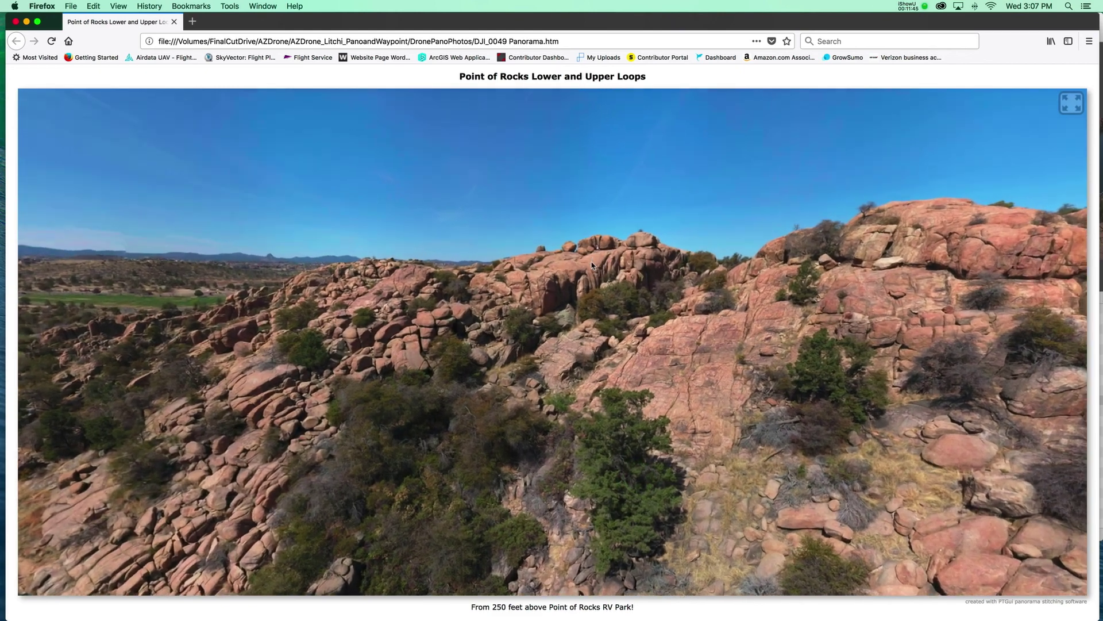
- Inspect the distant rock outcrop on the ridge up close, then return to the widest view of the panorama
scroll(592, 265, up, 3)
drag(639, 242, 405, 444)
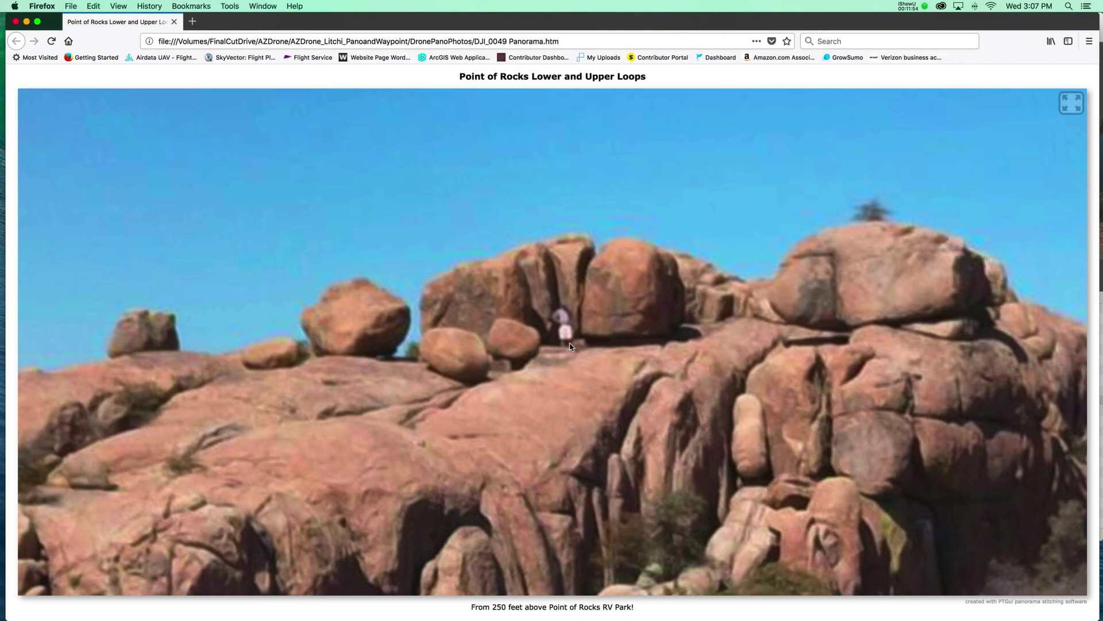
scroll(571, 346, down, 10)
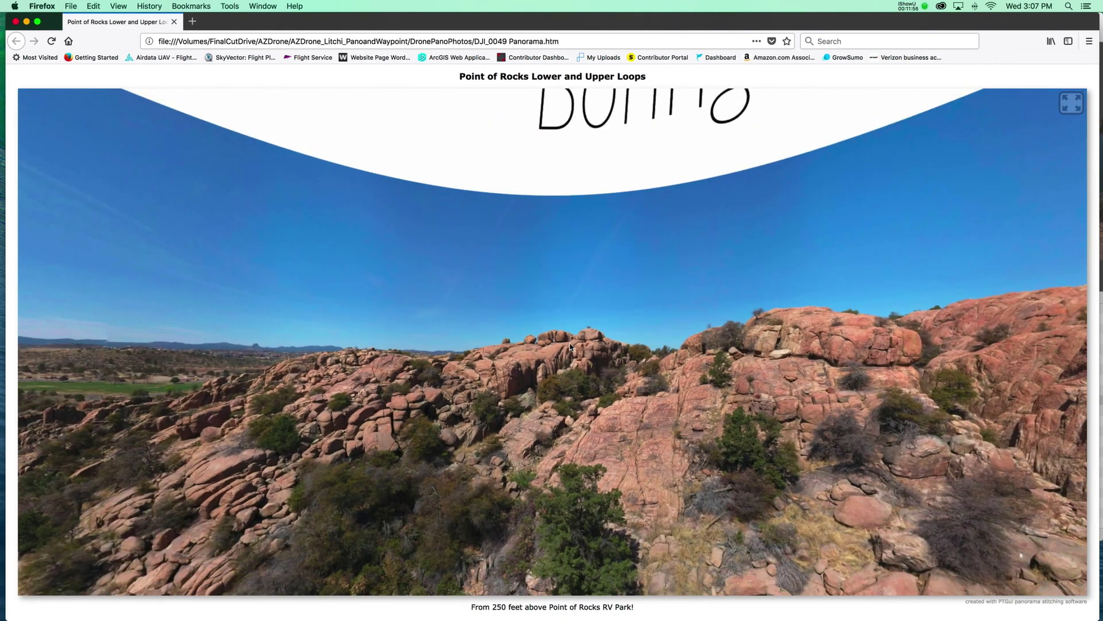